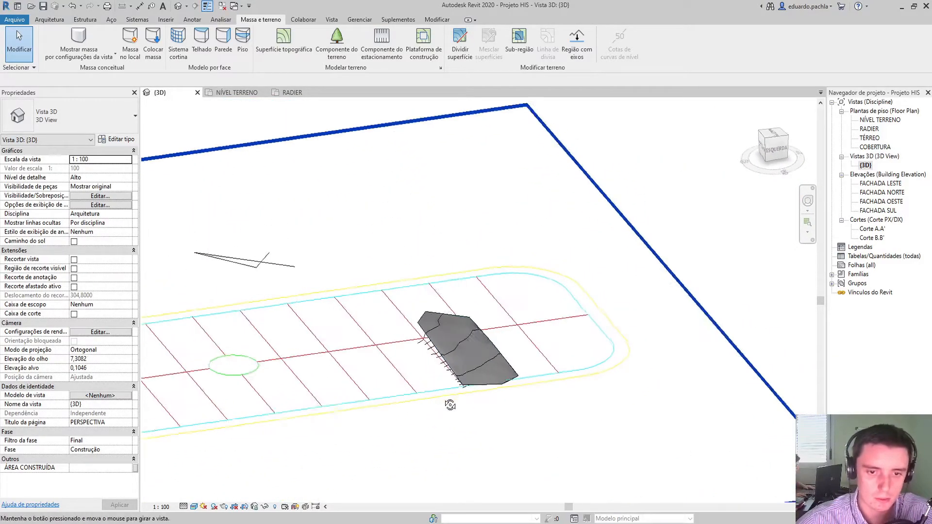
Examine how the terrain is shown in the 3D view and in the NÍVEL TERRENO and RADIER floor plans.
scroll(430, 401, up, 3)
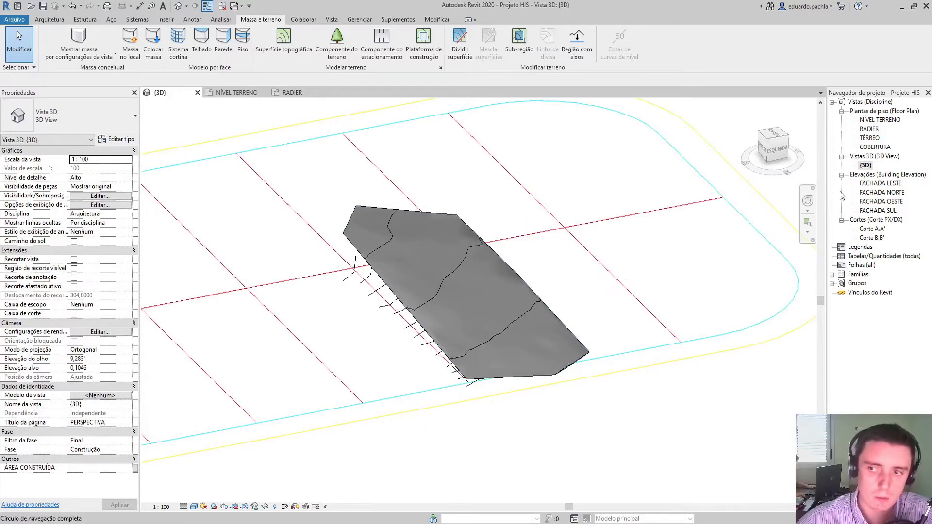
double_click(870, 122)
scroll(547, 342, down, 2)
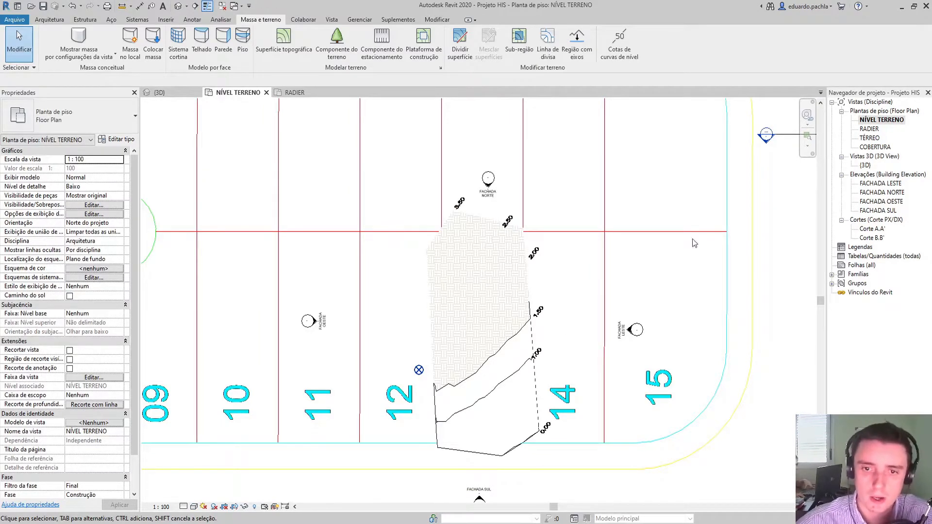
double_click(868, 129)
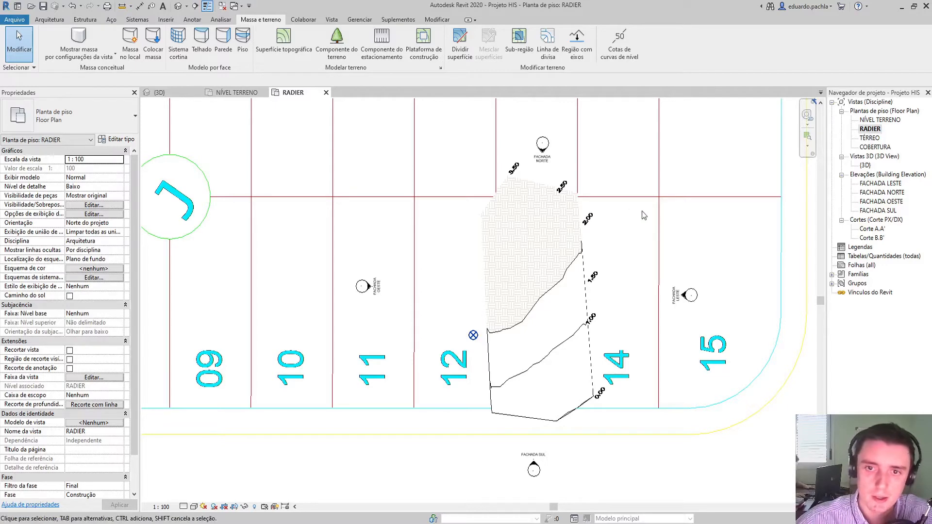
scroll(564, 259, up, 1)
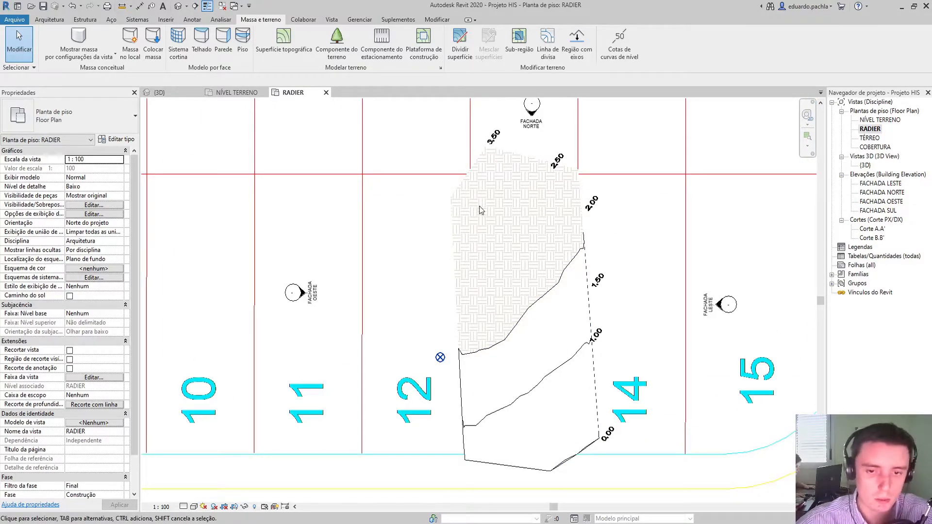
In the RADIER plan, set the base offset of the imported Terreno.dwg to 3.
click(364, 206)
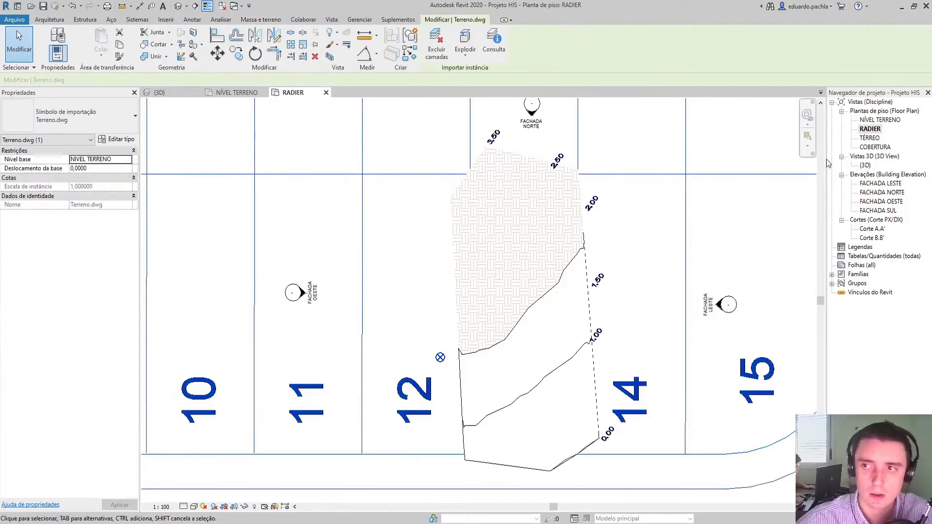
scroll(425, 207, down, 2)
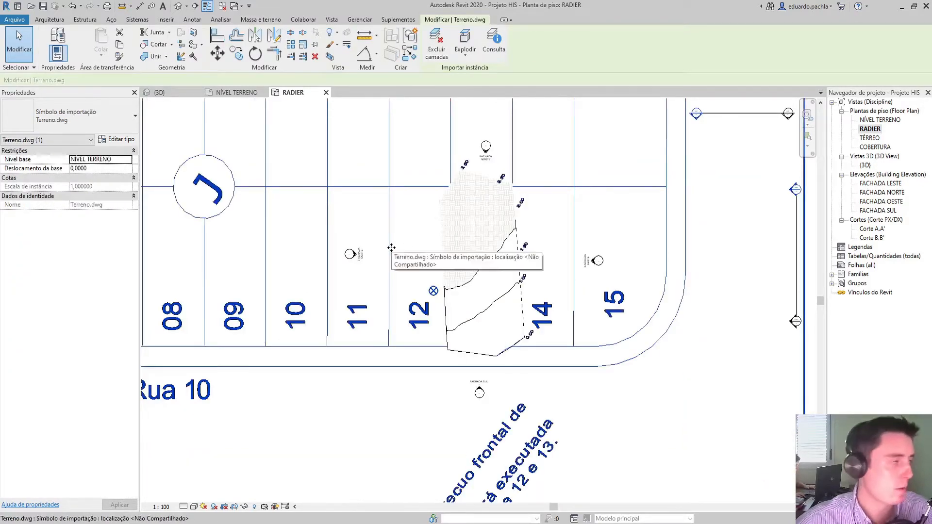
click(94, 168)
text(3)
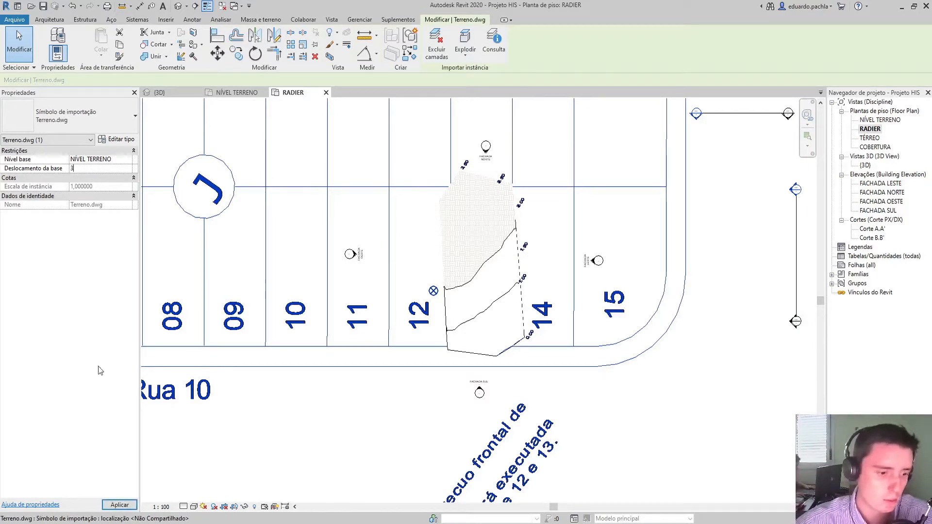
click(119, 504)
click(679, 453)
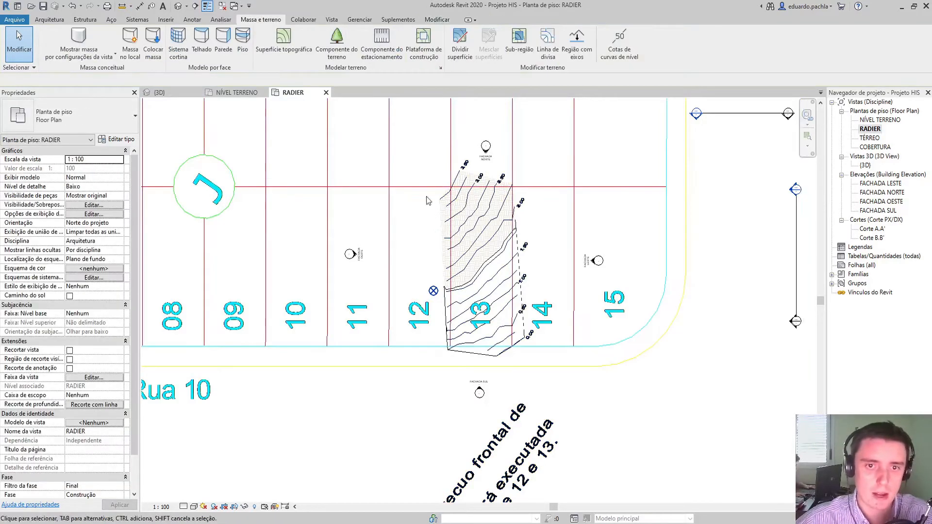
Open the {3D} view, select the imported Terreno.dwg and undo its base offset change.
scroll(496, 208, up, 2)
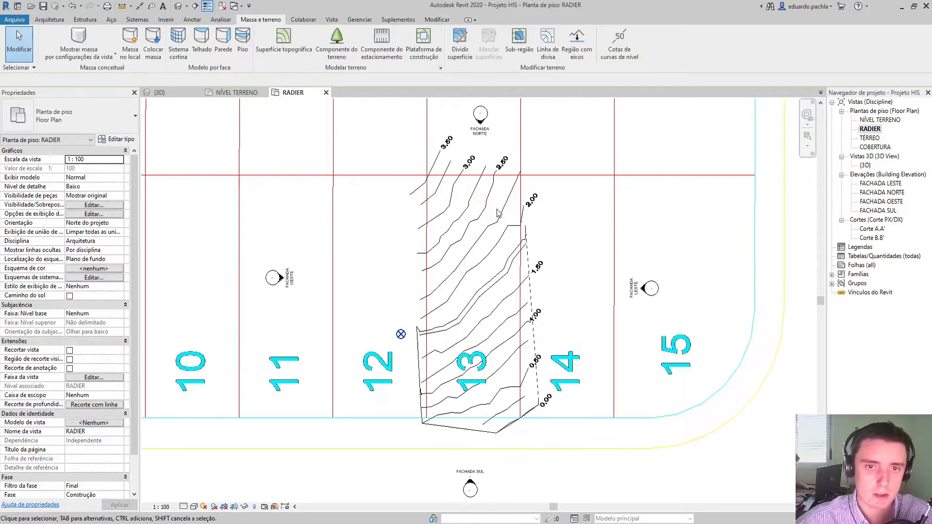
double_click(865, 165)
click(609, 383)
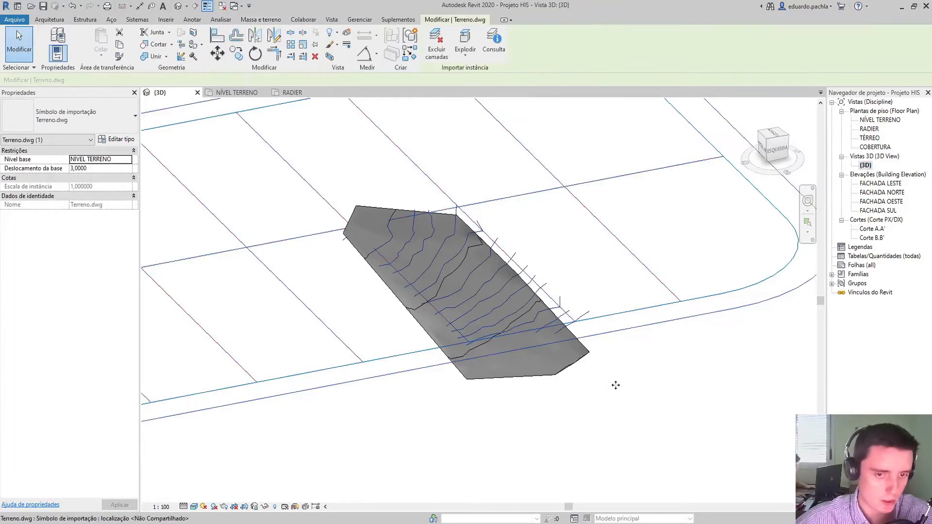
key(ctrl+z)
Compare the Terreno.dwg import with the topographic surface in 3D and set the import's base offset to 3.
click(601, 372)
shift+middle_drag(560, 437, 539, 386)
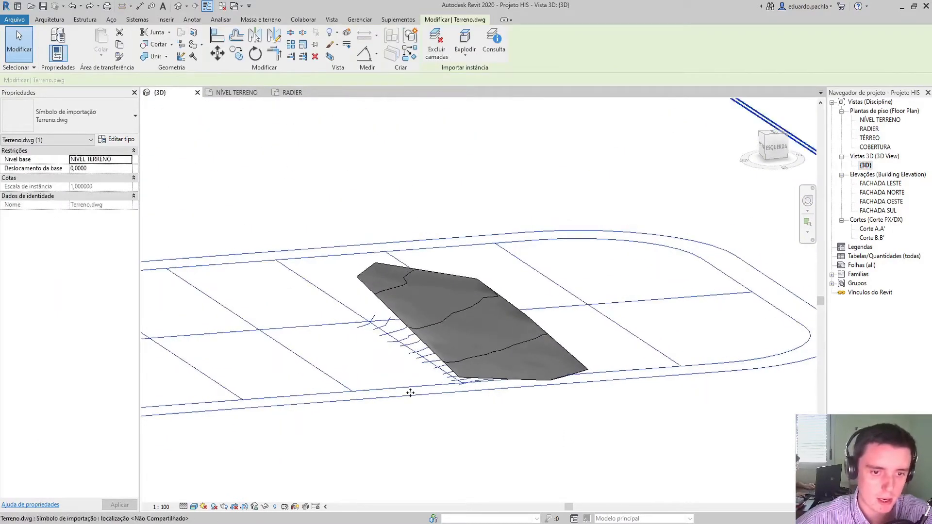
scroll(410, 392, up, 3)
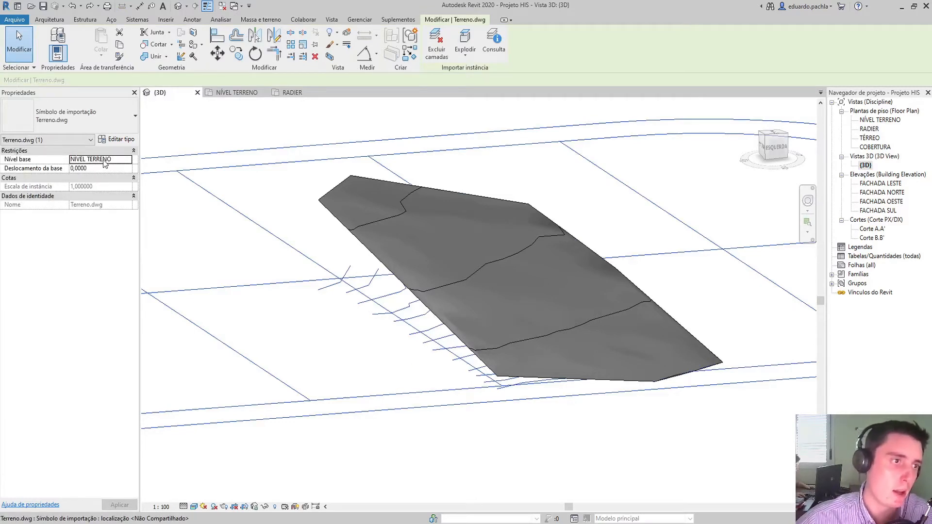
shift+middle_drag(634, 388, 559, 339)
scroll(402, 307, up, 4)
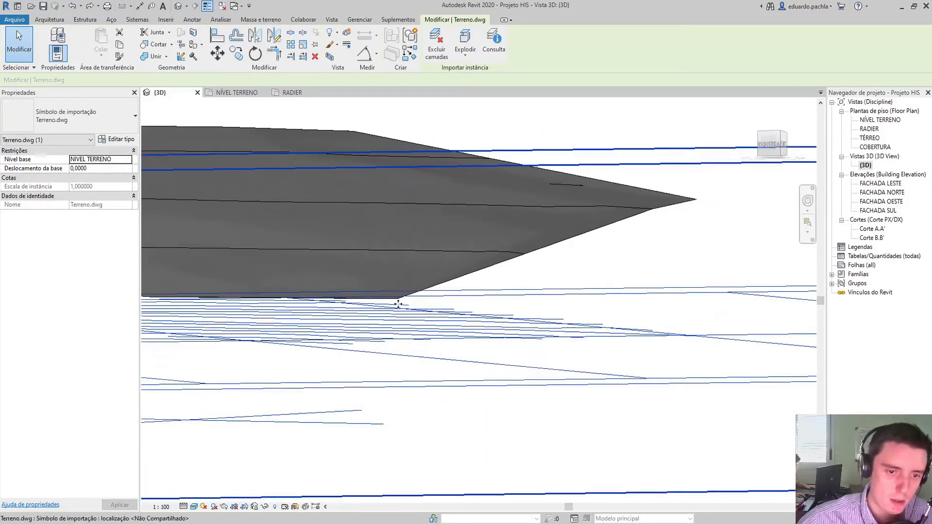
scroll(407, 309, down, 5)
shift+middle_drag(530, 357, 589, 432)
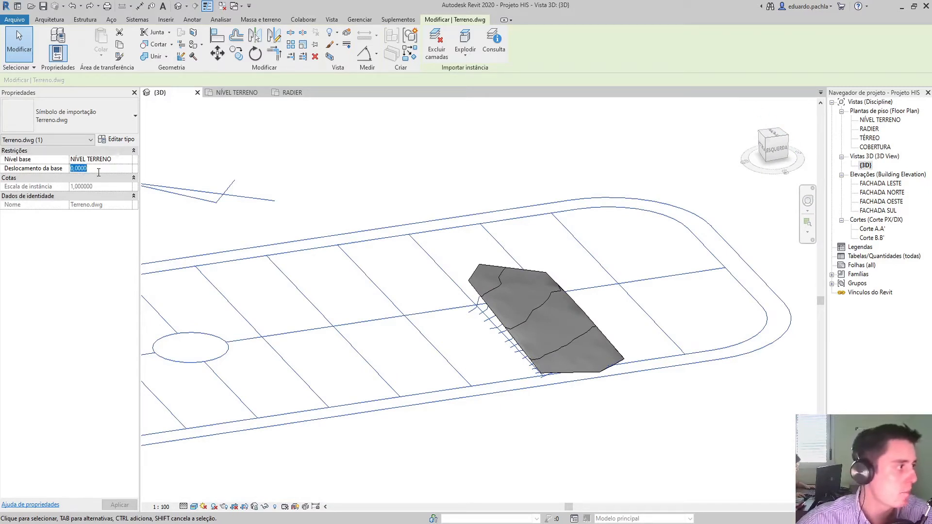
text(3)
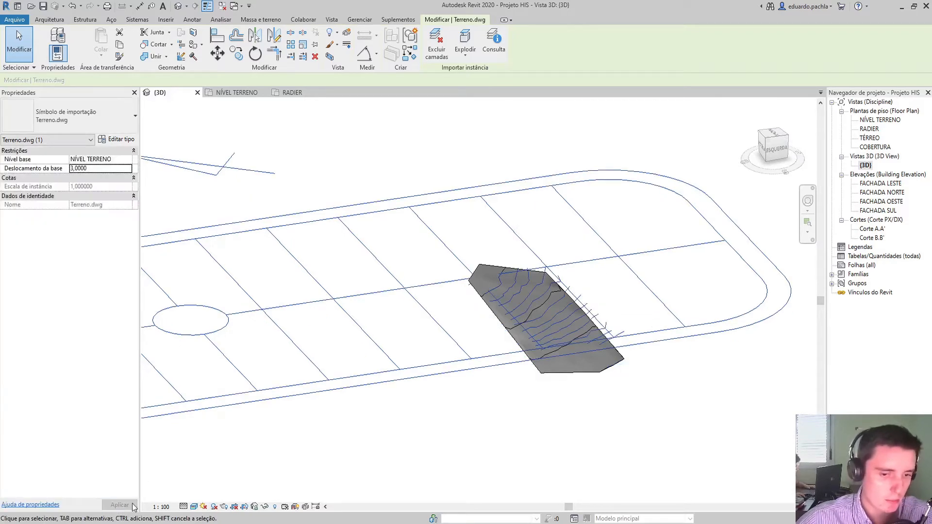
key(Escape)
Examine the imported contour lines against the topographic surface in 3D and check the base offset of Terreno.dwg.
scroll(448, 244, up, 6)
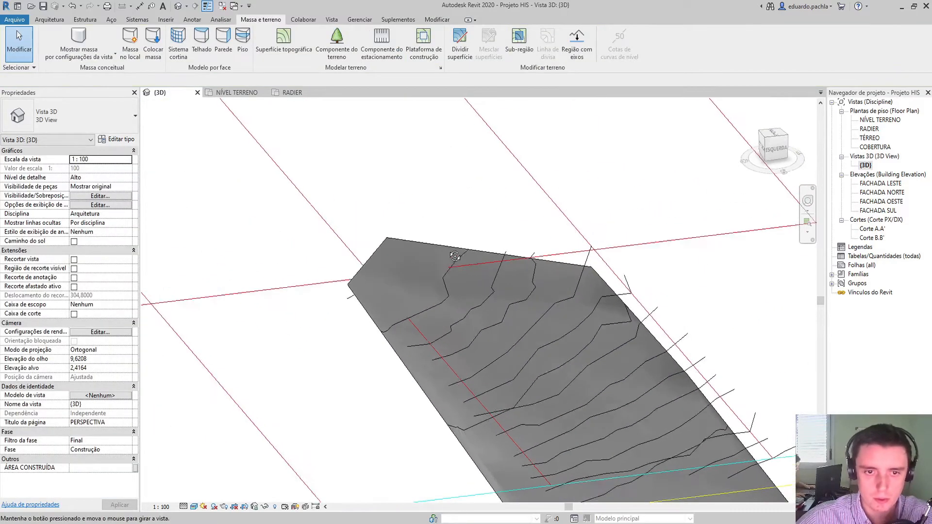
scroll(400, 285, up, 1)
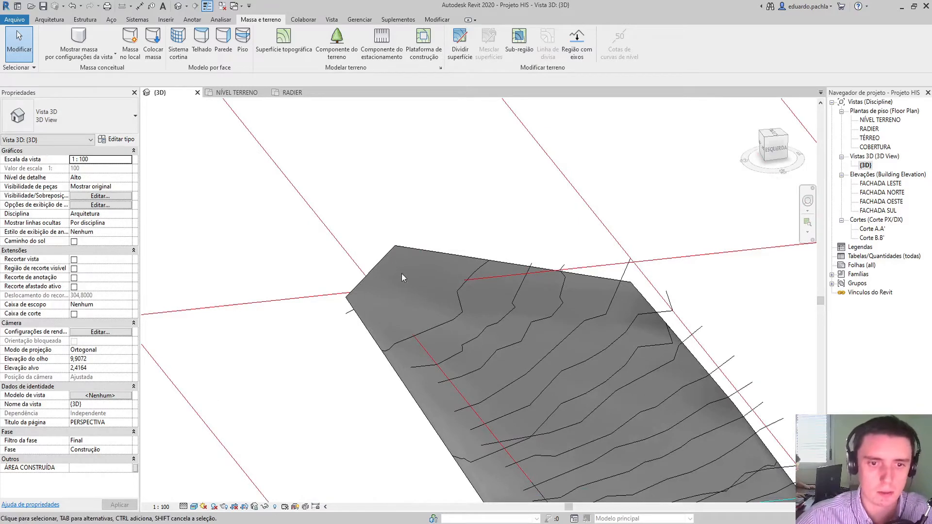
scroll(447, 244, down, 3)
shift+middle_drag(578, 389, 526, 377)
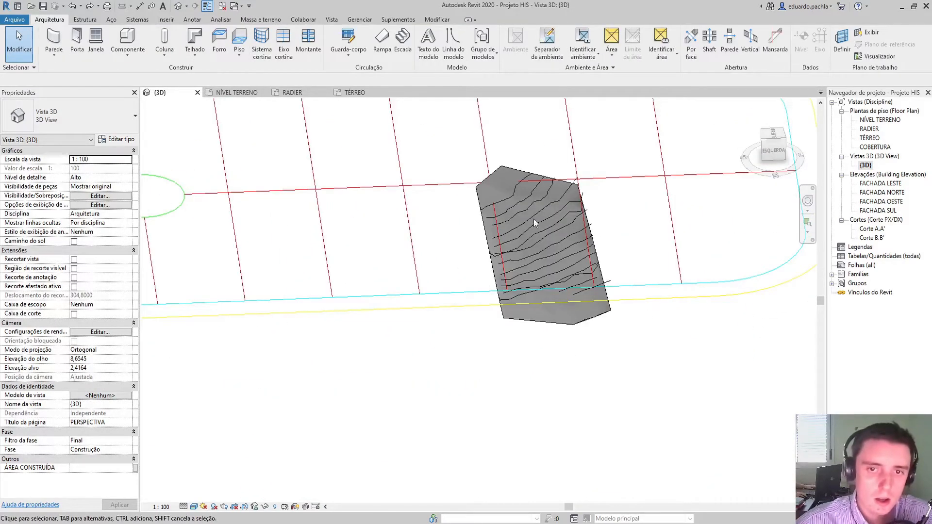
scroll(508, 196, up, 2)
scroll(528, 262, down, 2)
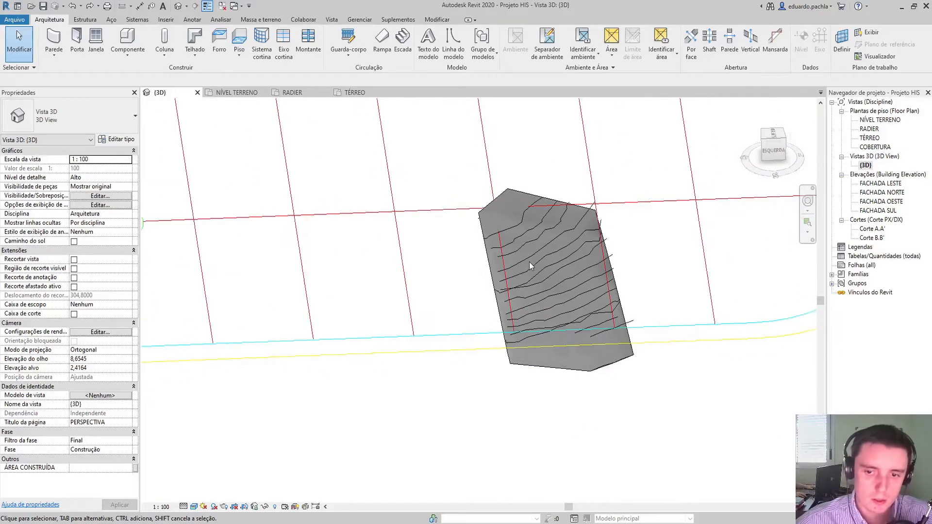
click(426, 335)
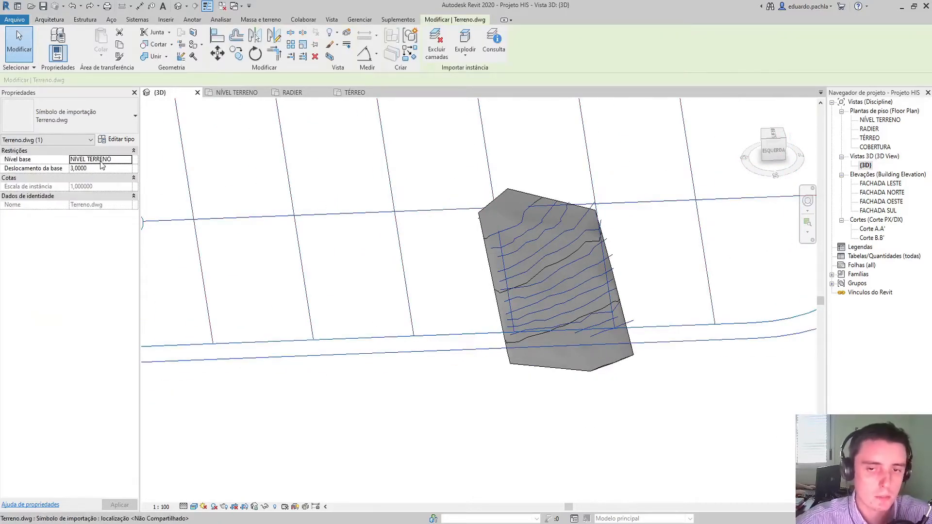
Open the RADIER floor plan and examine the project base point's location and coordinates relative to lots 12 and 13.
double_click(868, 128)
click(425, 491)
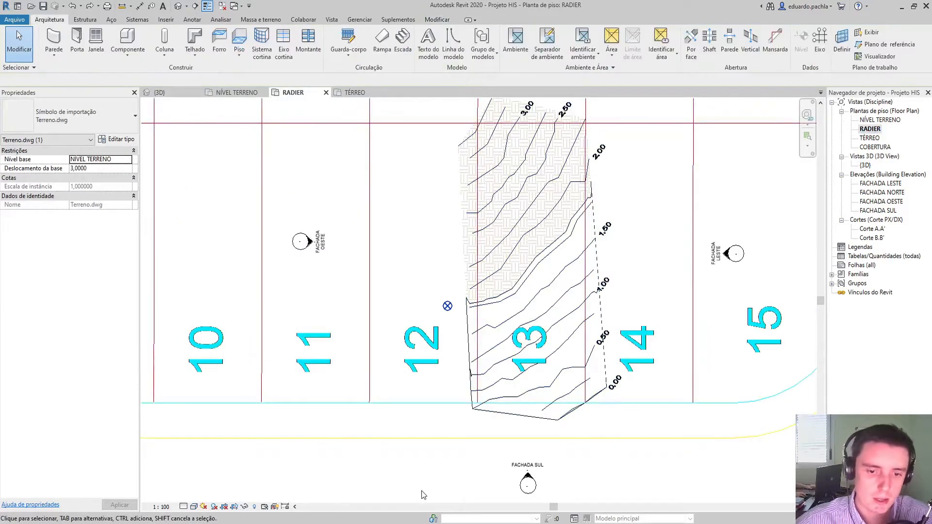
scroll(473, 381, up, 1)
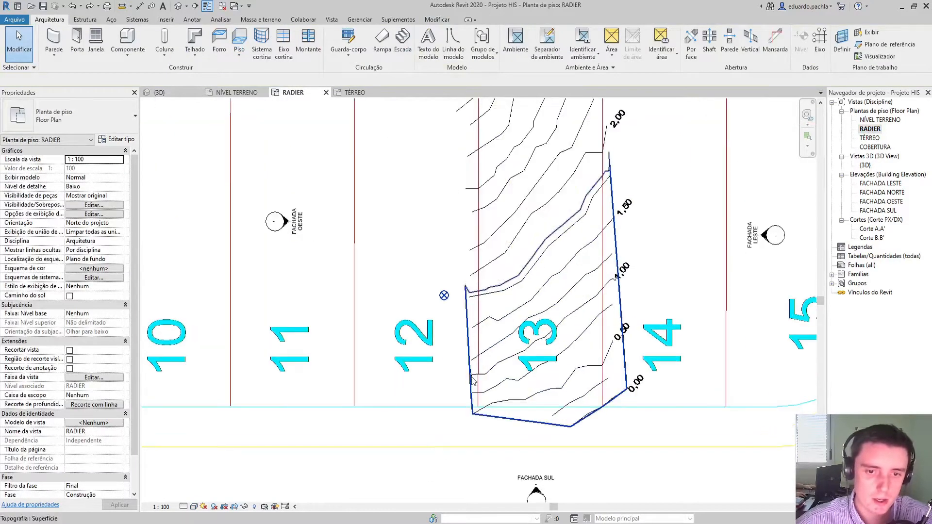
click(443, 294)
scroll(454, 285, up, 1)
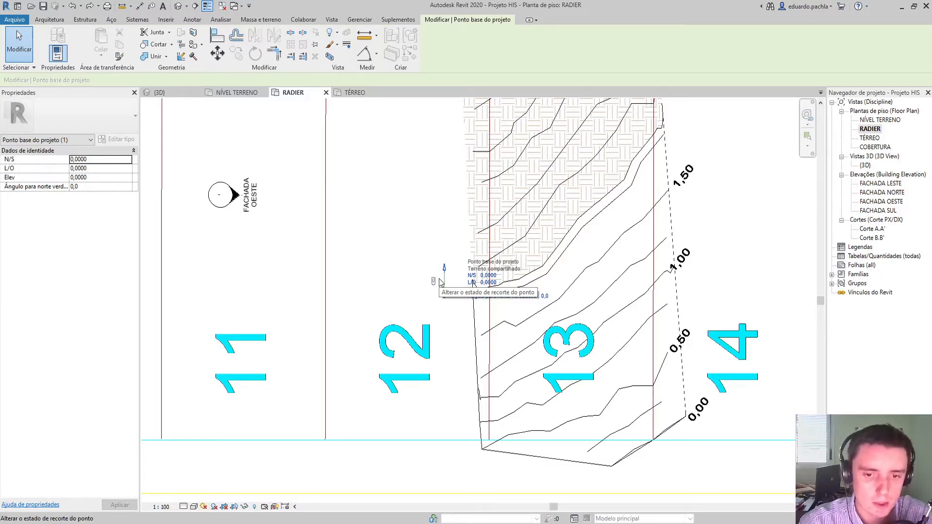
scroll(512, 274, down, 2)
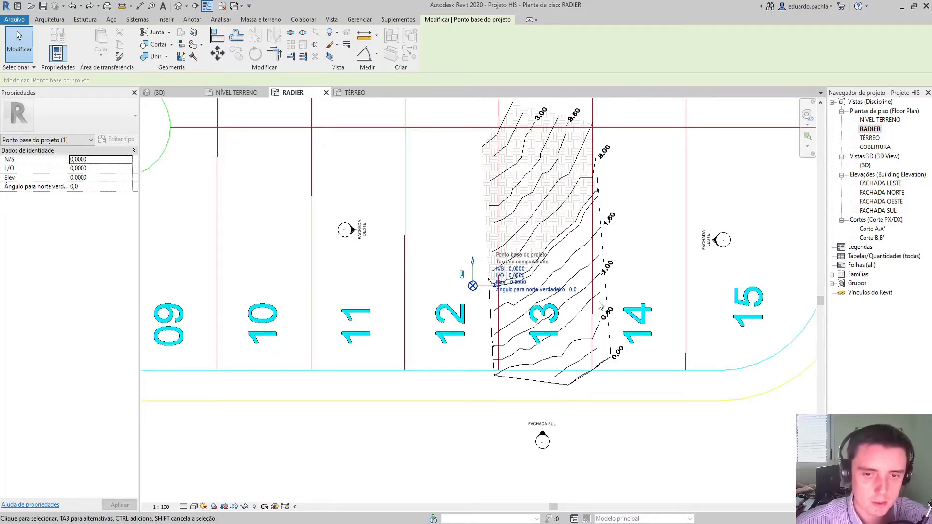
scroll(510, 339, up, 4)
scroll(522, 335, down, 5)
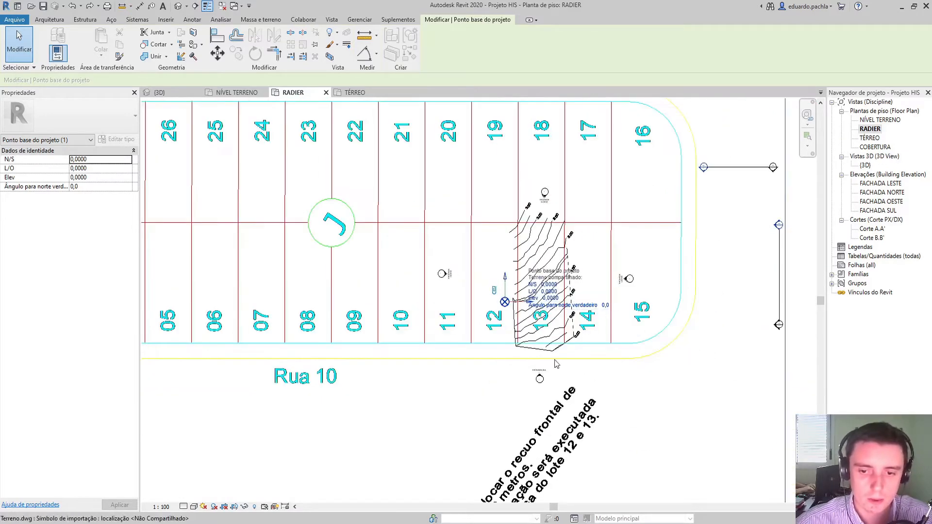
middle_drag(526, 387, 529, 309)
scroll(528, 308, up, 3)
middle_drag(515, 215, 515, 297)
scroll(514, 297, up, 3)
click(456, 283)
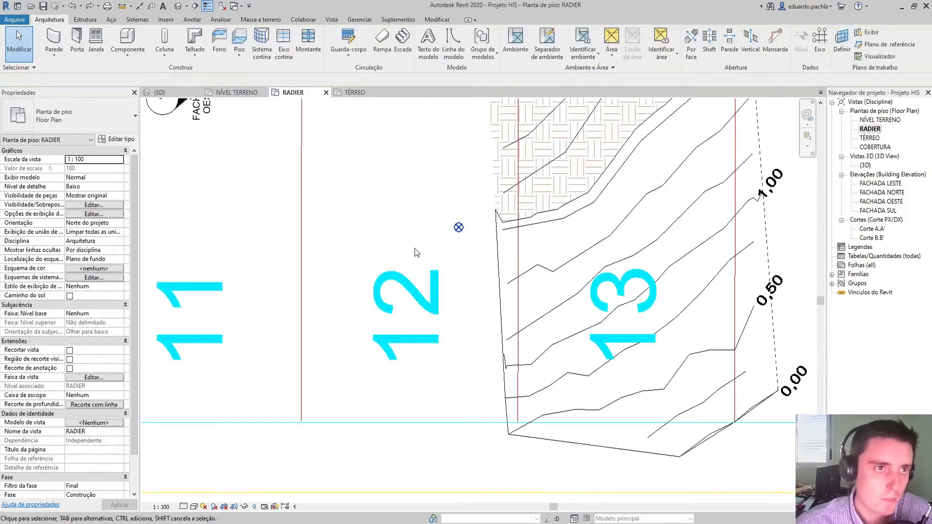
Draw a horizontal model line in style .Espessura 3 from the endpoint on the boundary between lots 12 and 13 into lot 12.
click(453, 42)
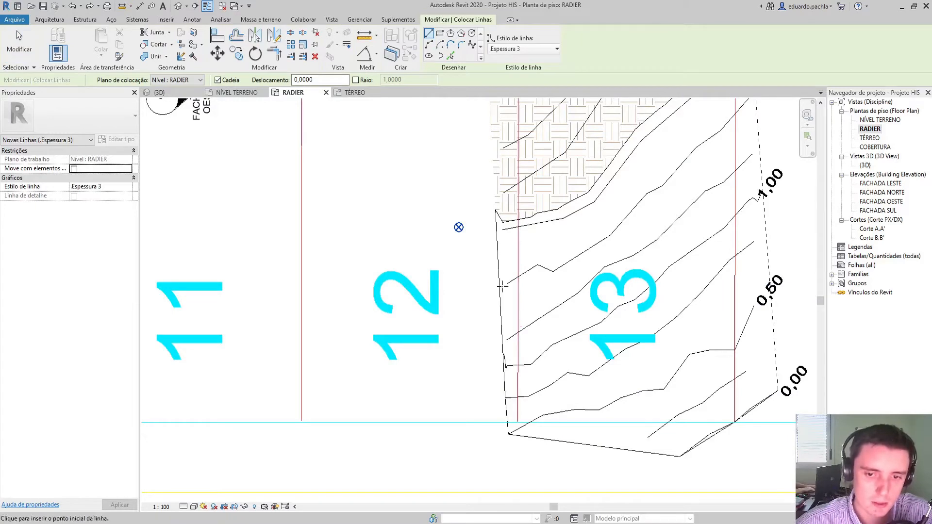
key(Escape)
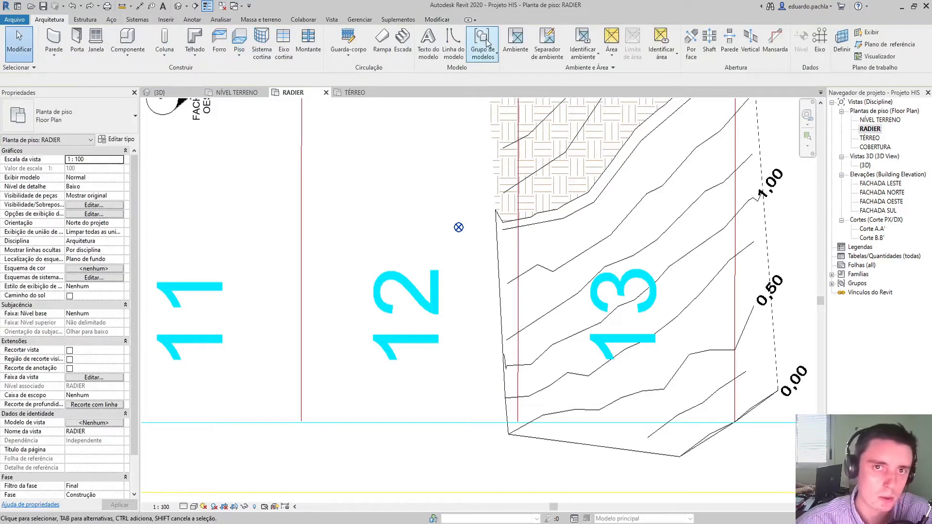
click(453, 41)
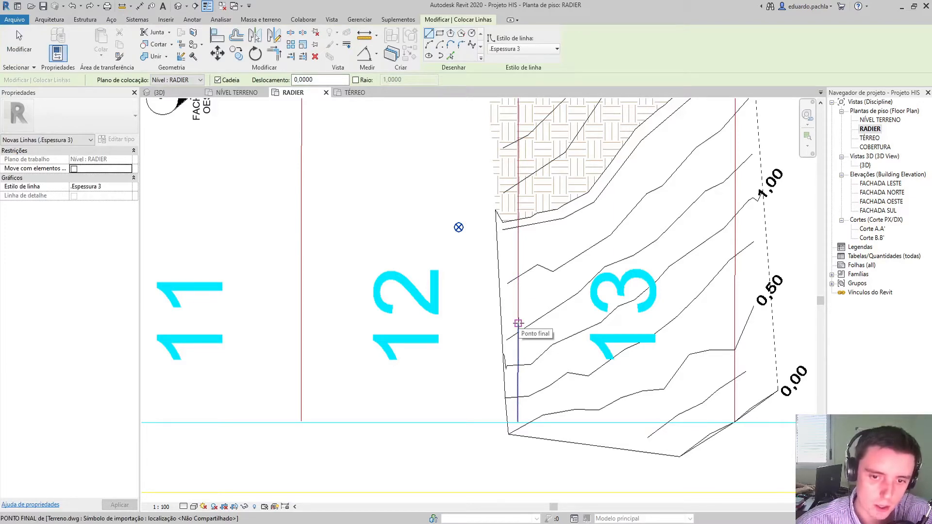
click(517, 323)
click(452, 323)
key(Escape)
key(Escape)
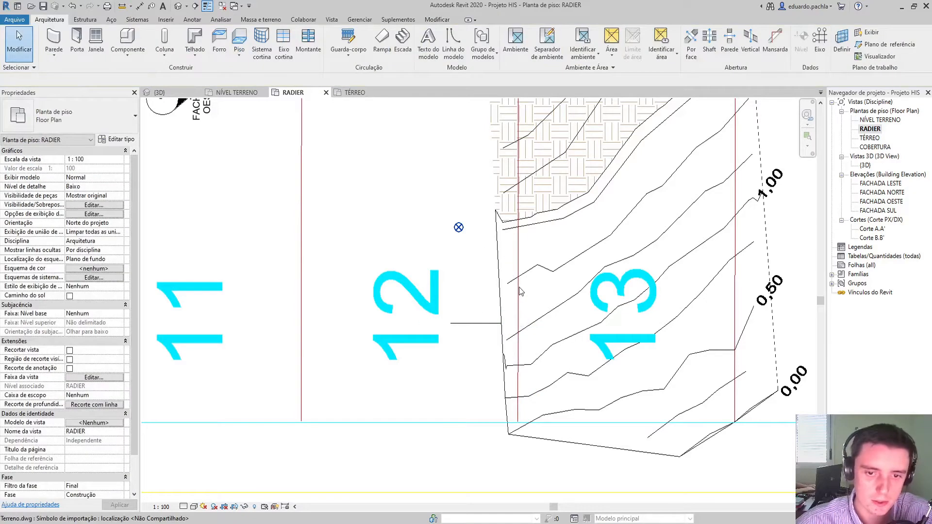
Try to move the project base point to the model line's endpoint on the boundary between lots 12 and 13.
click(458, 229)
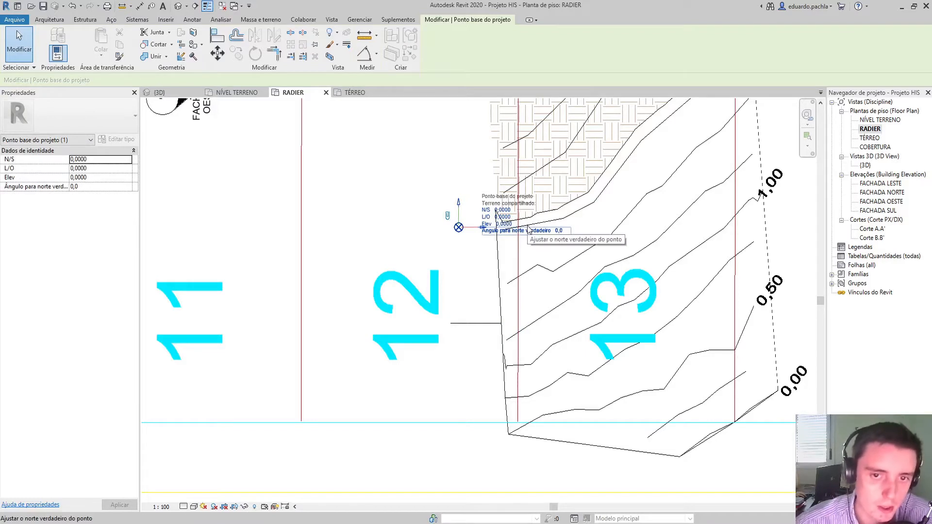
drag(458, 227, 518, 324)
scroll(518, 325, down, 4)
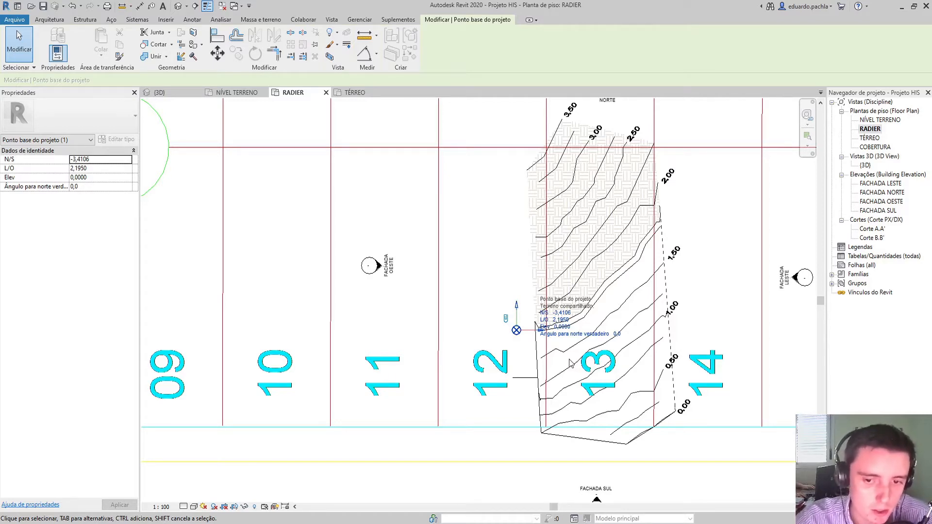
key(Escape)
scroll(571, 363, up, 3)
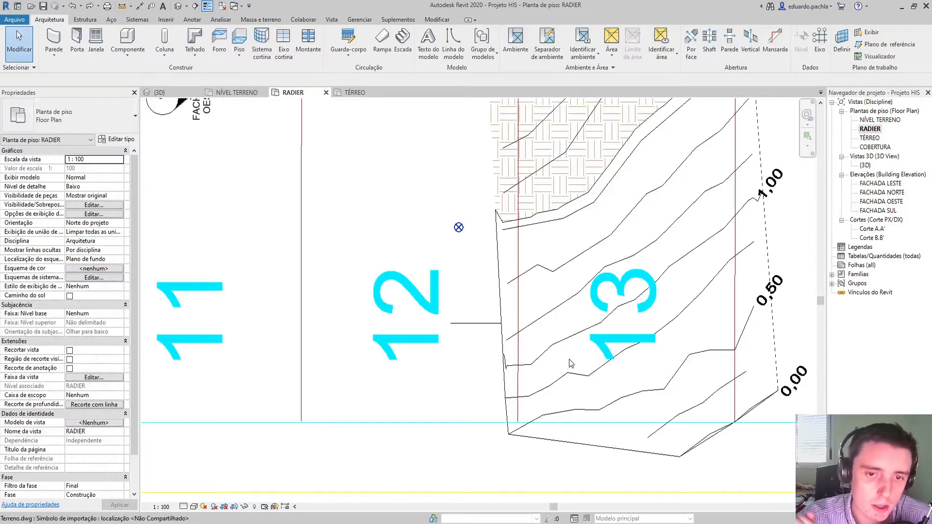
Move the project base point onto the model line's endpoint on the boundary between lots 12 and 13.
click(459, 227)
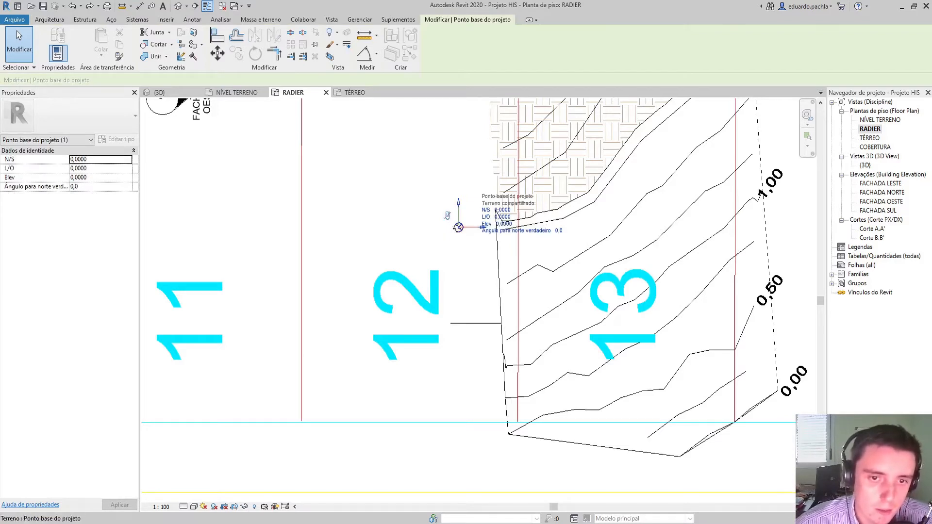
drag(460, 229, 519, 325)
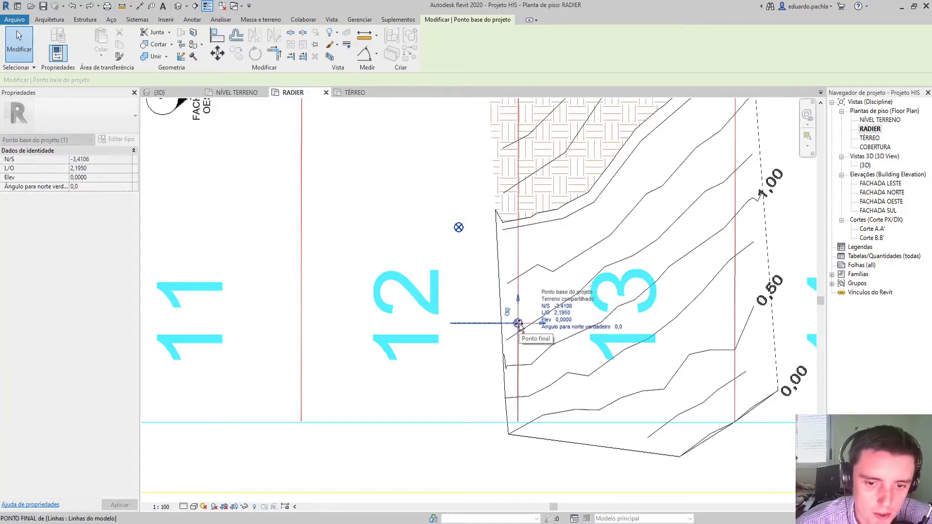
drag(518, 326, 517, 324)
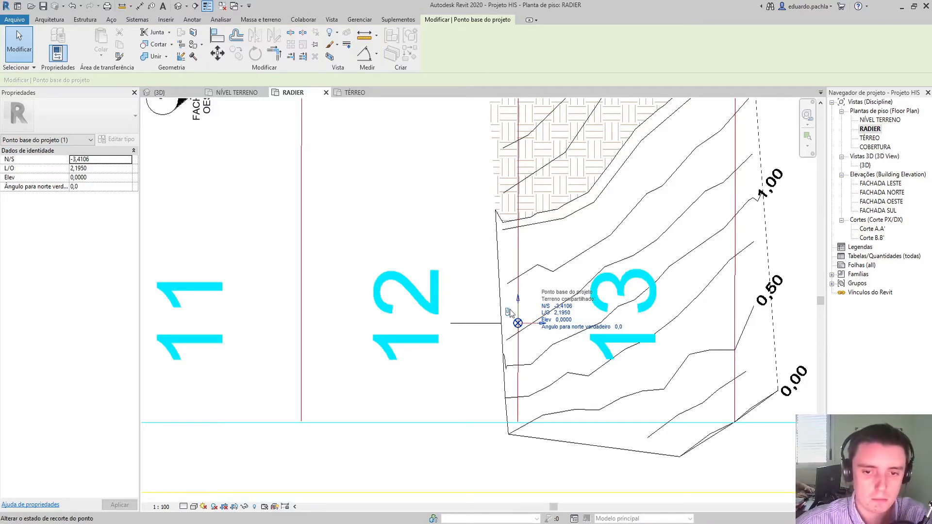
Delete the auxiliary horizontal model line in lot 12 and save the project.
click(468, 323)
key(Delete)
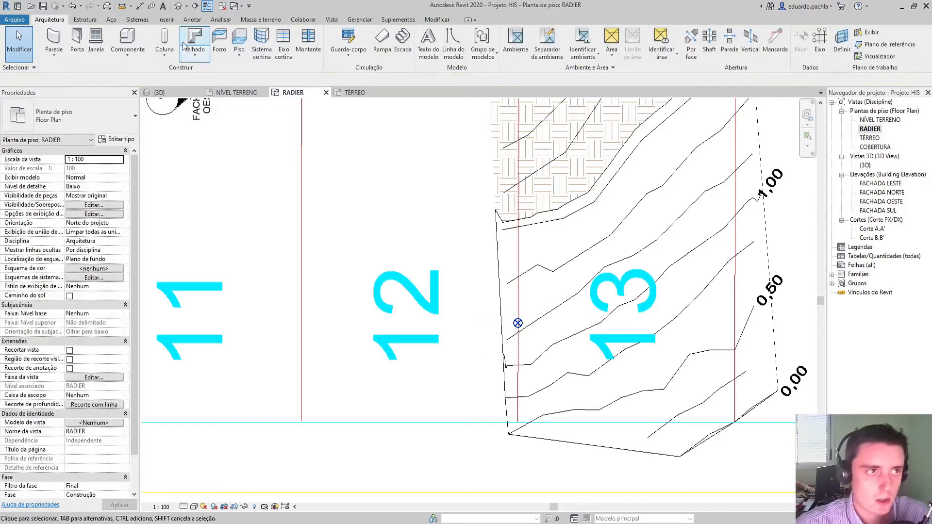
click(43, 6)
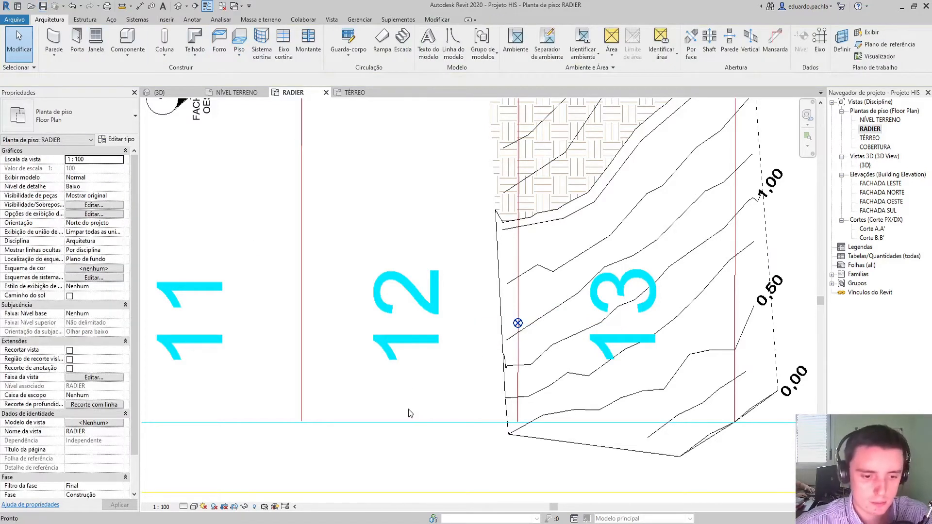
Reveal the hidden survey point, unclip it and move it onto the project base point on the lot 12/13 boundary.
click(255, 506)
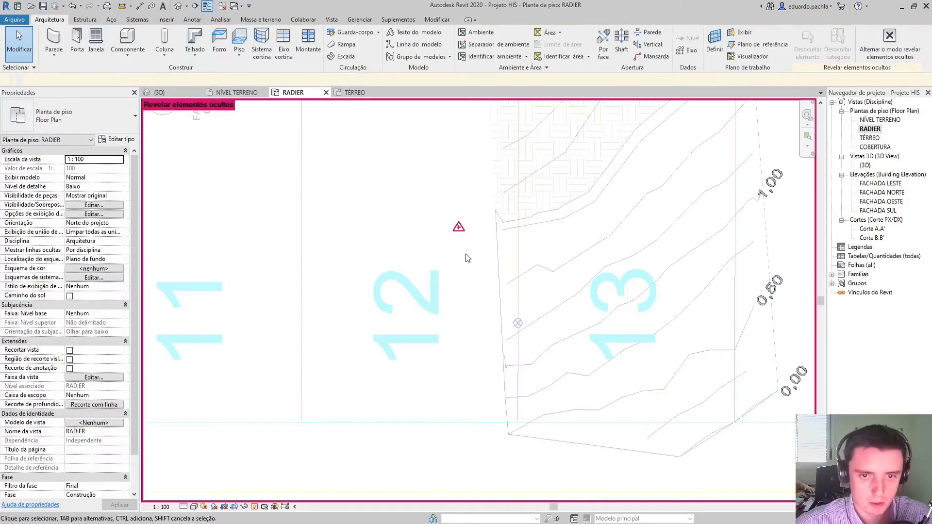
click(459, 226)
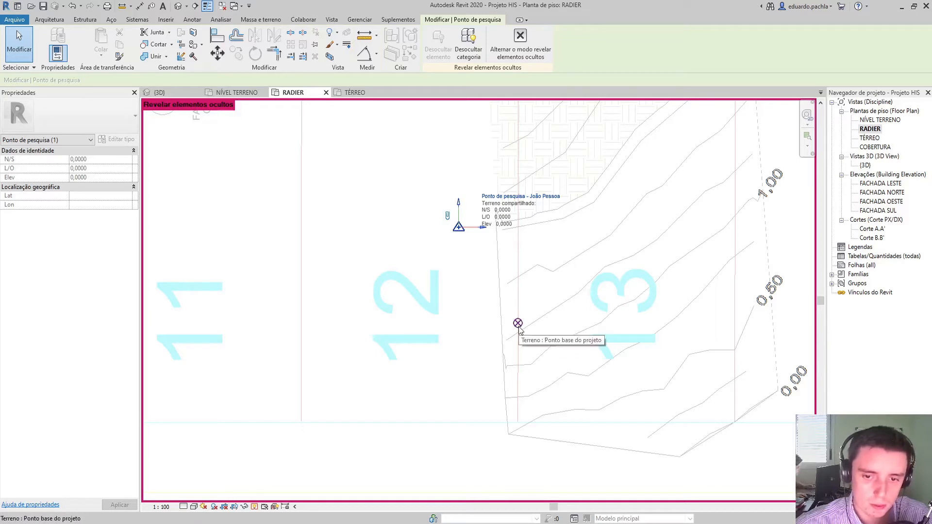
click(449, 218)
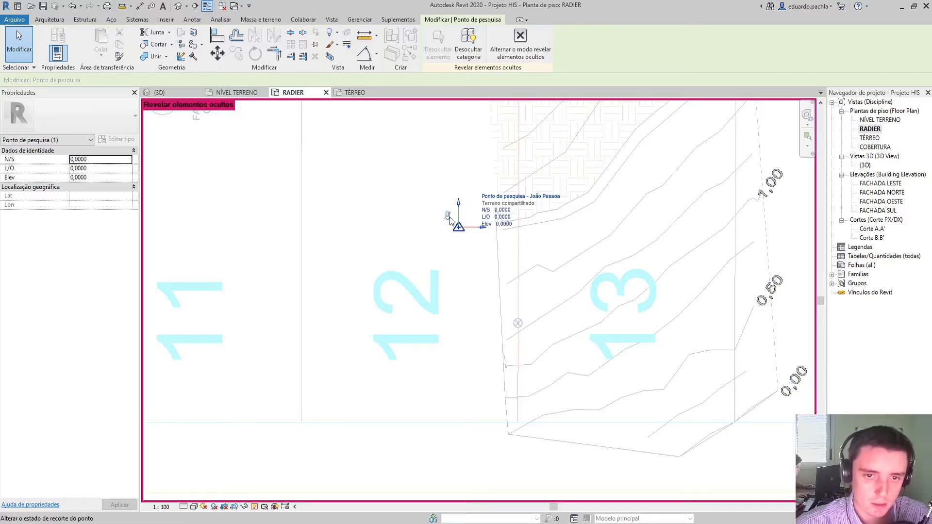
drag(459, 228, 519, 323)
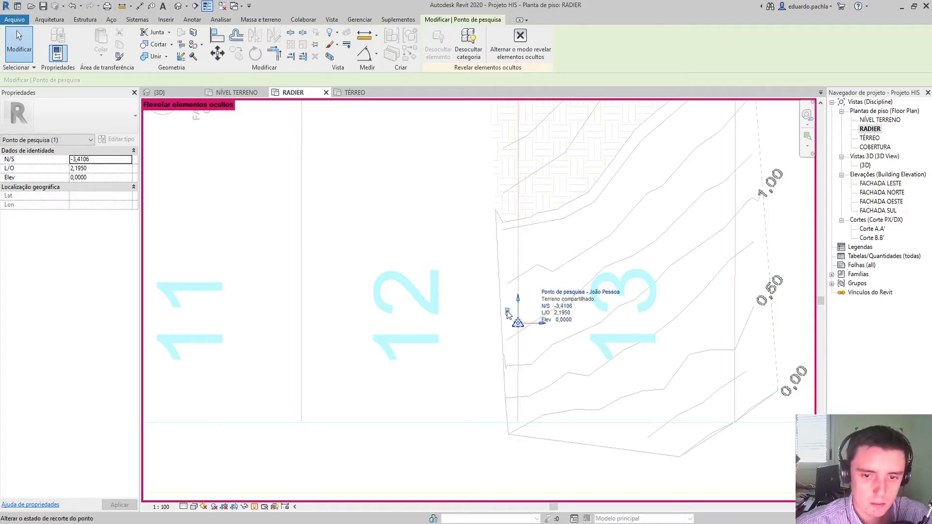
click(394, 434)
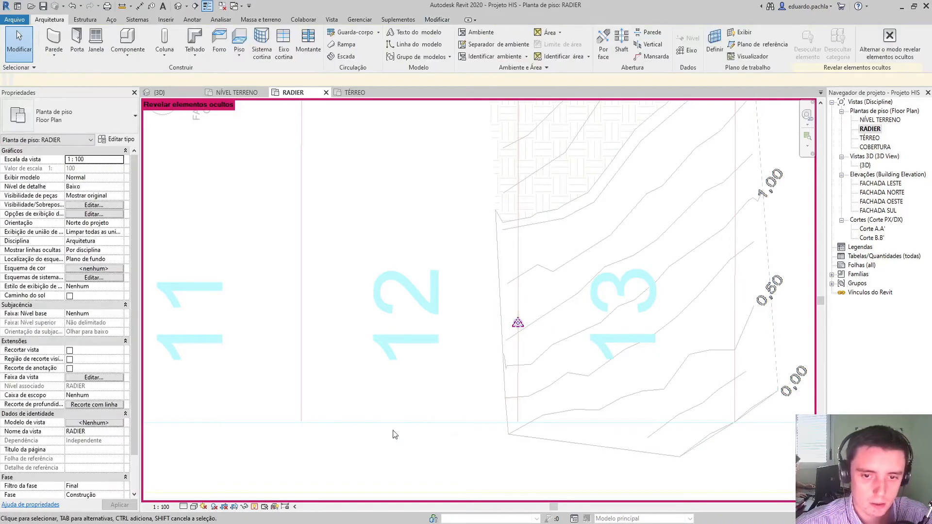
click(253, 507)
Import Planta Baixa.dwg into the TÉRREO floor plan in centimetres, positioned origin to origin on level TÉRREO.
scroll(489, 385, down, 3)
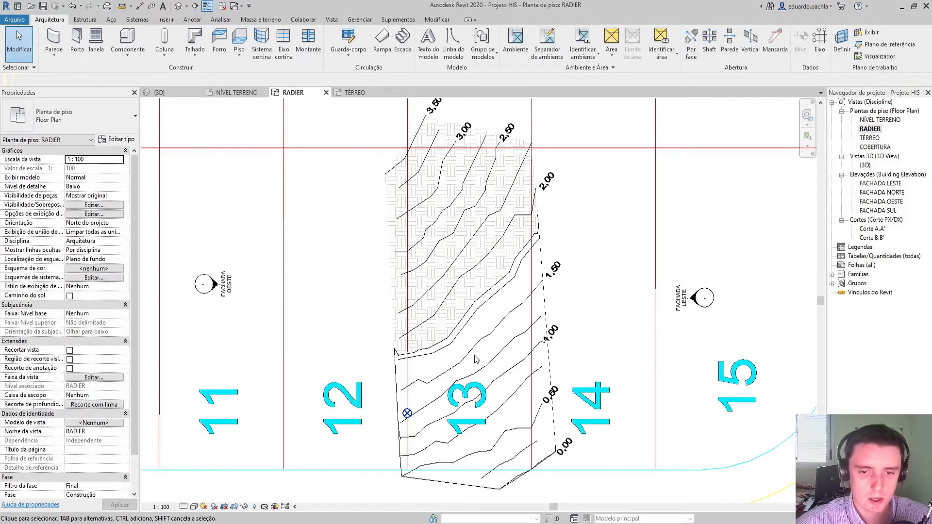
double_click(865, 138)
scroll(571, 290, up, 4)
middle_drag(571, 290, 551, 327)
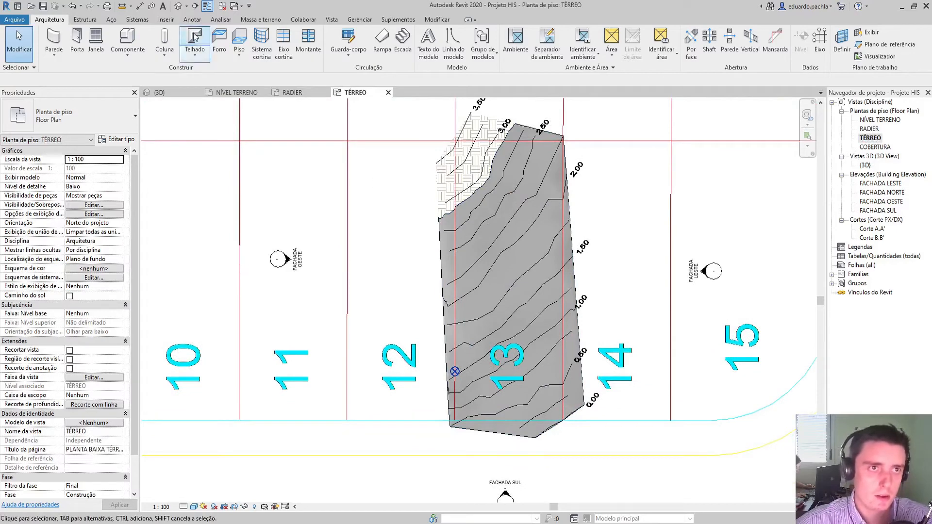
click(166, 20)
click(353, 56)
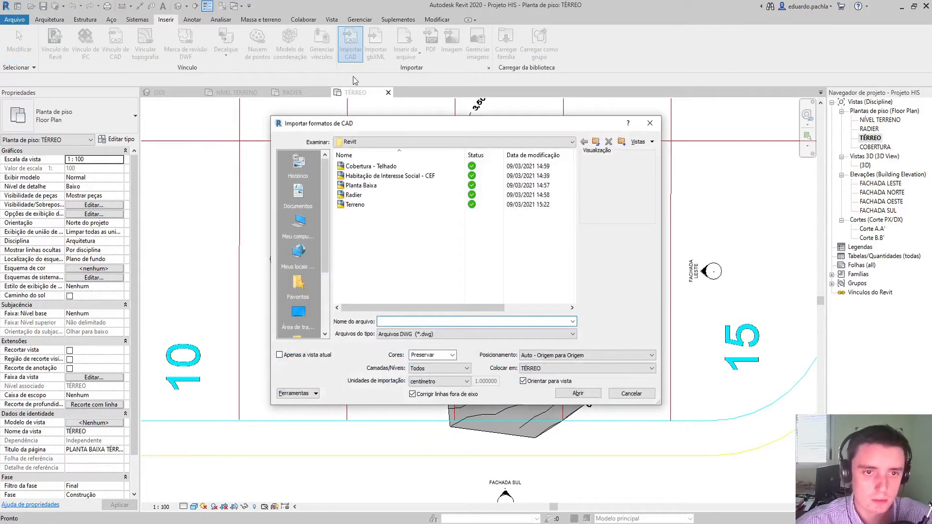
click(369, 186)
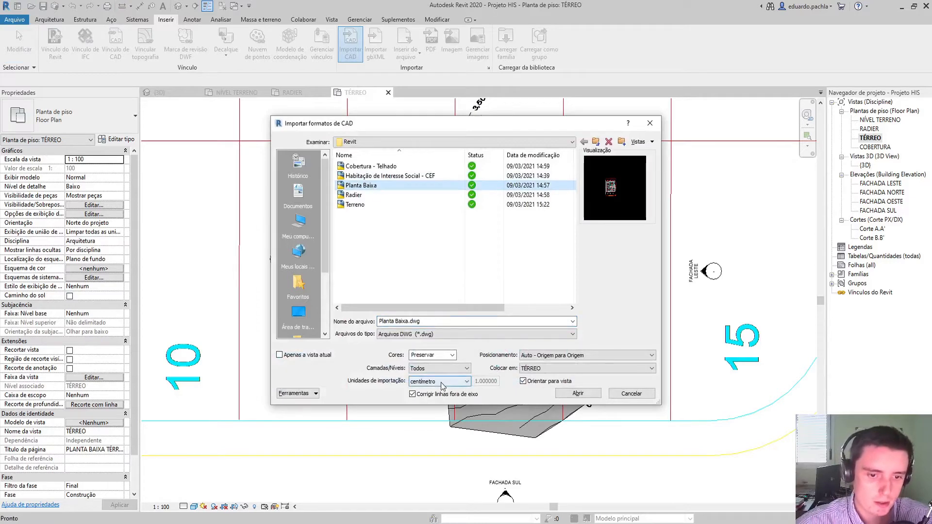
click(576, 393)
Try to move the imported Planta Baixa.dwg onto the project base point at lot 13.
scroll(655, 186, down, 3)
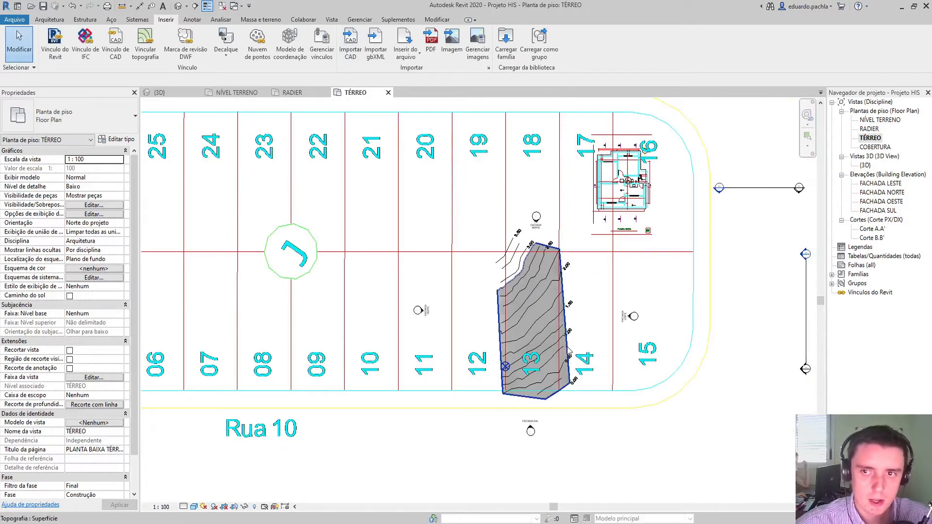
click(653, 185)
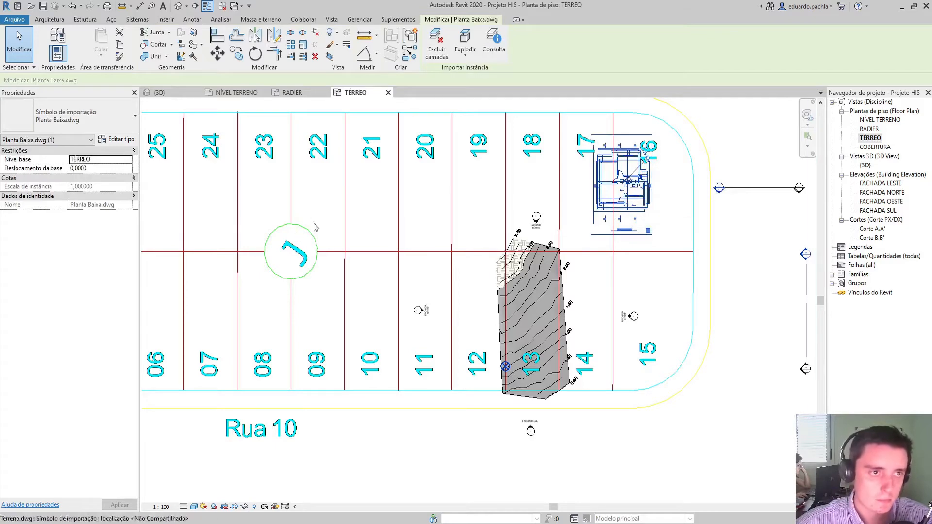
key(m)
key(v)
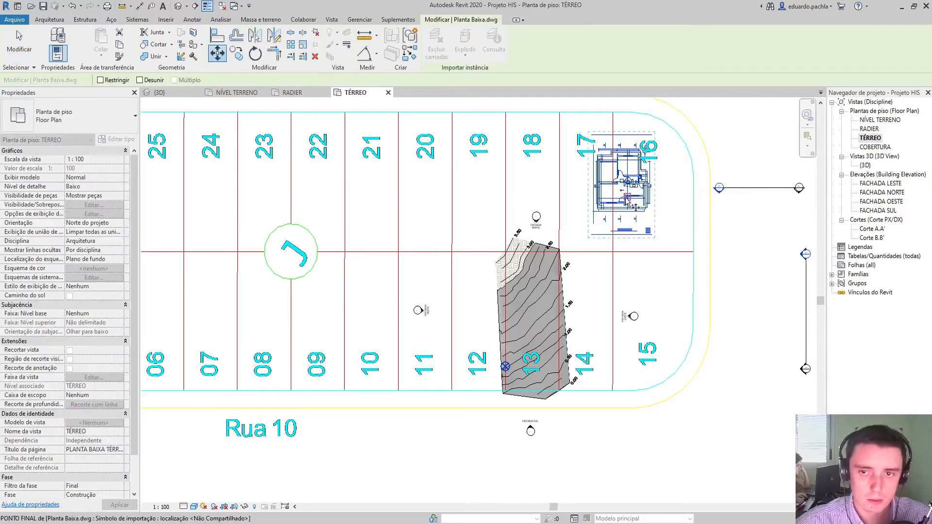
scroll(628, 198, up, 6)
click(477, 282)
scroll(532, 232, down, 7)
scroll(396, 477, up, 2)
middle_drag(396, 477, 491, 305)
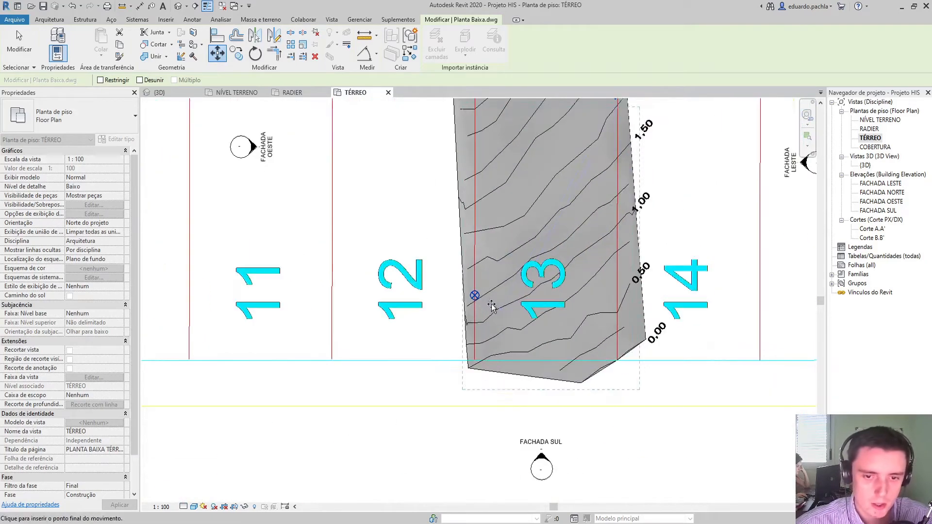
scroll(492, 306, up, 4)
click(459, 287)
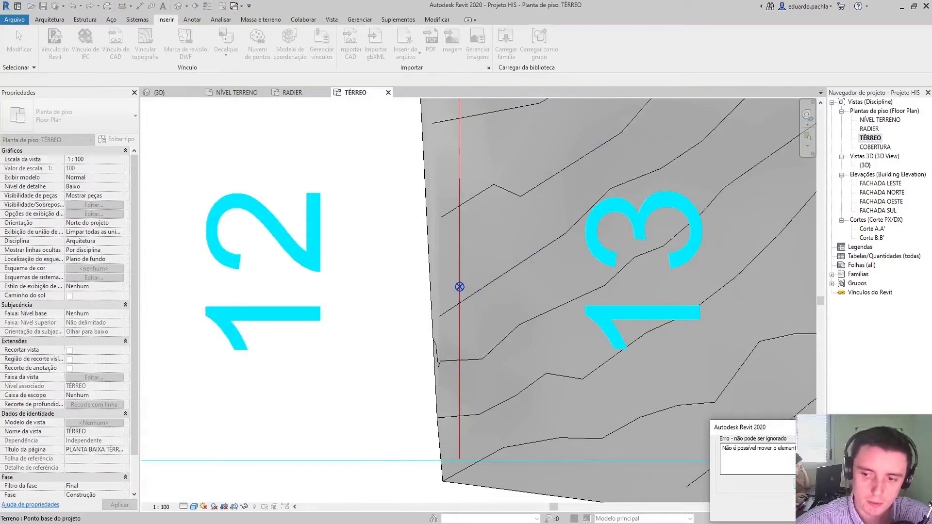
key(Escape)
Unpin Planta Baixa.dwg and move it by the lower-left outer wall corner of the house onto the project base point.
scroll(498, 252, down, 5)
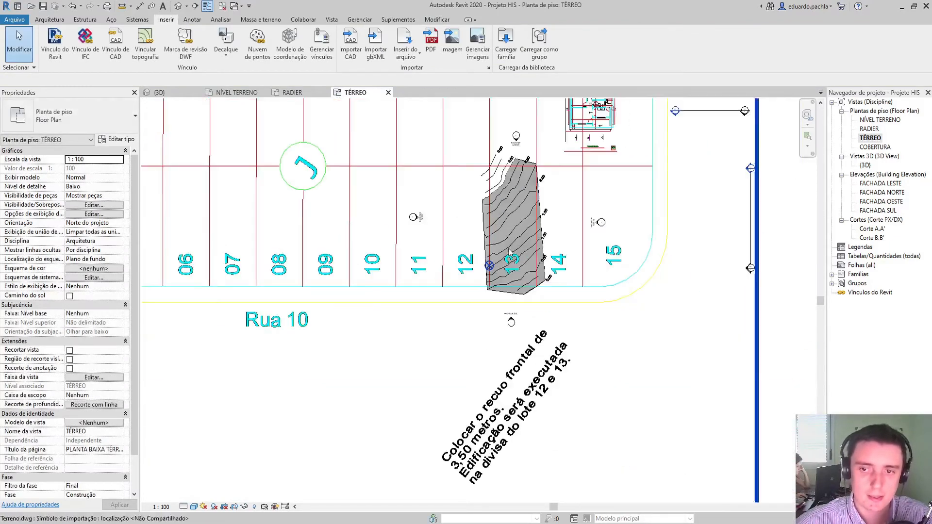
click(567, 257)
scroll(578, 233, up, 4)
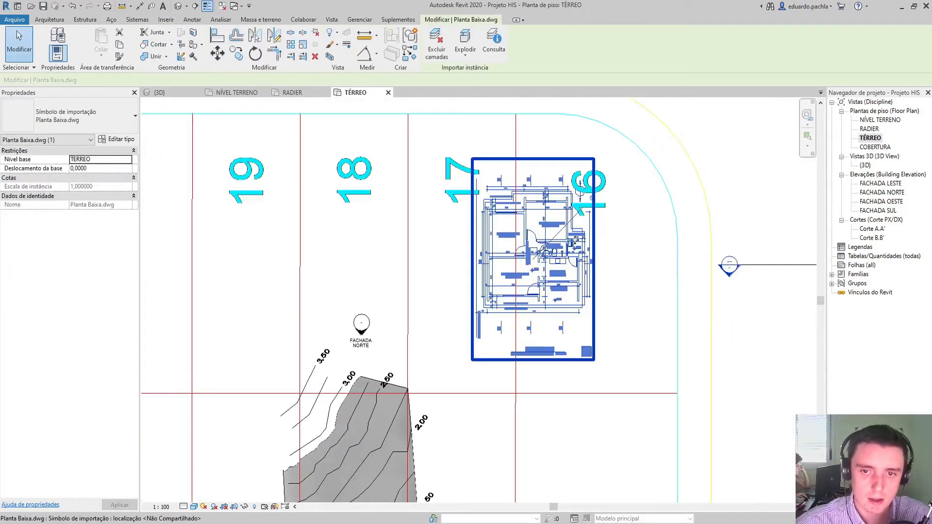
click(593, 199)
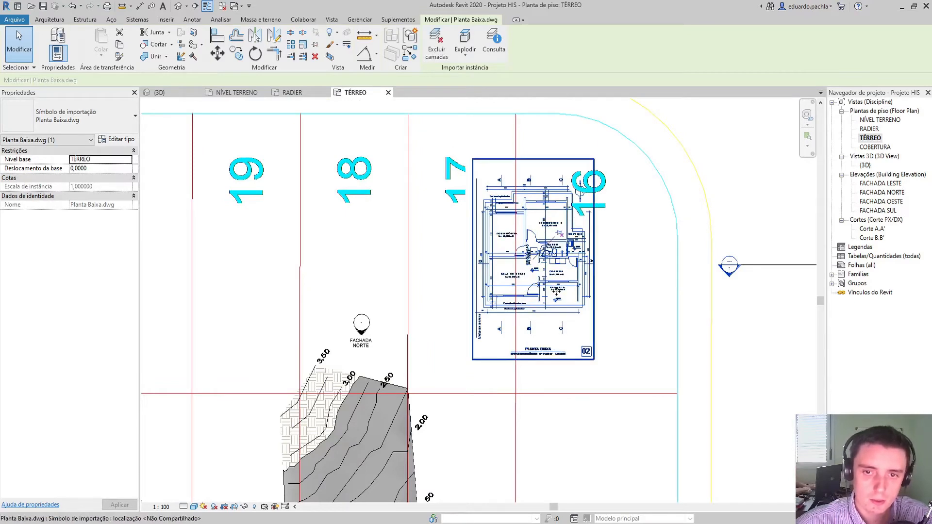
scroll(560, 268, down, 3)
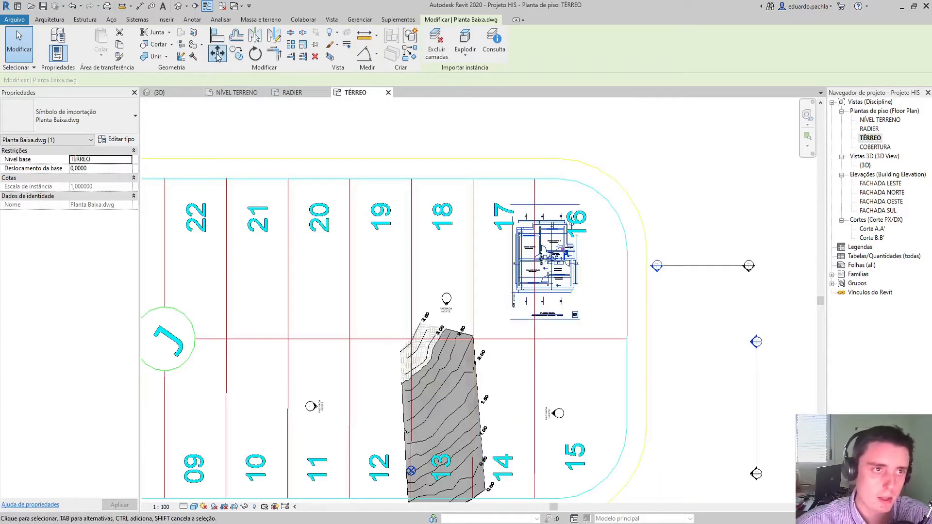
click(216, 54)
scroll(529, 265, up, 6)
click(461, 277)
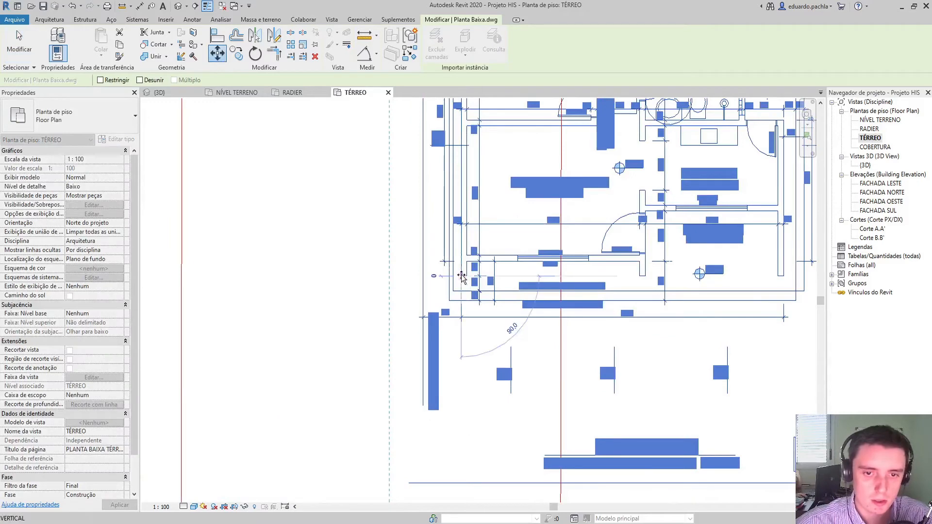
scroll(461, 277, down, 8)
scroll(427, 379, up, 8)
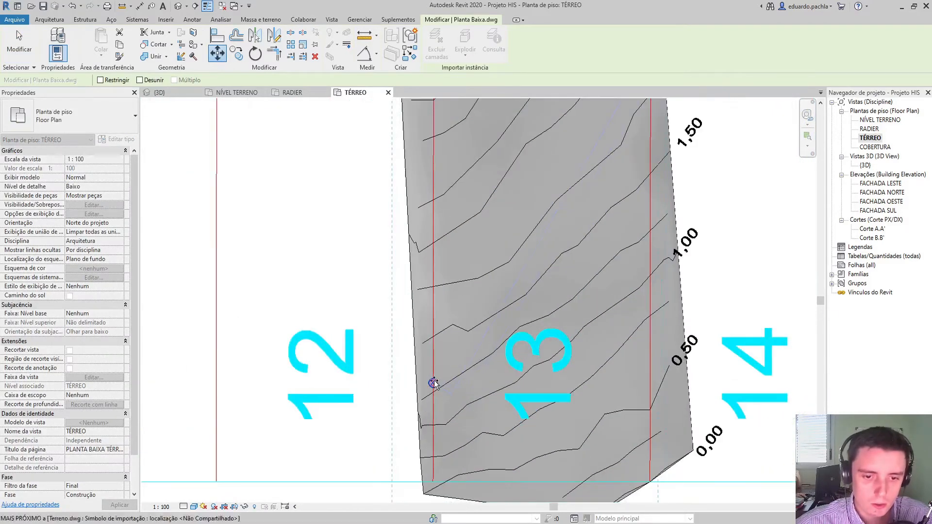
click(431, 383)
key(Escape)
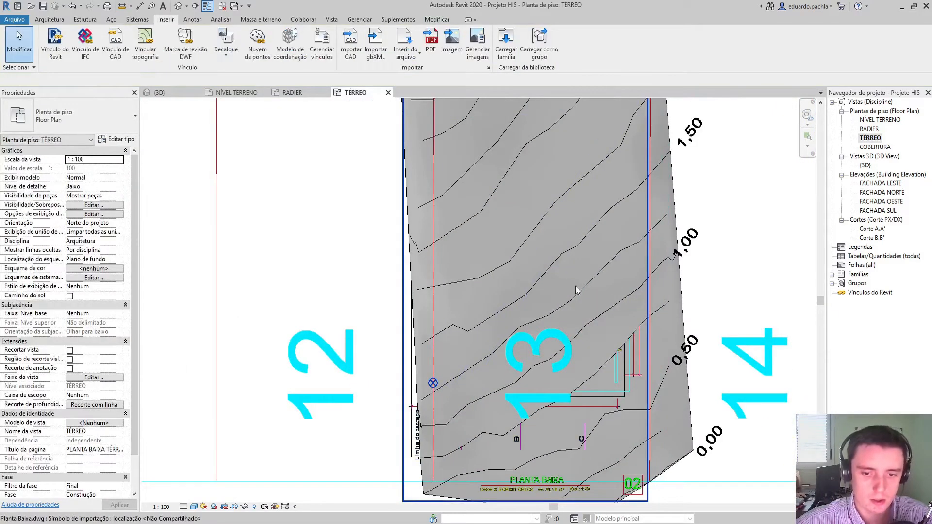
Hide the topographic surface in the TÉRREO floor plan so the imported house plan can be read.
scroll(575, 286, down, 3)
scroll(602, 442, up, 2)
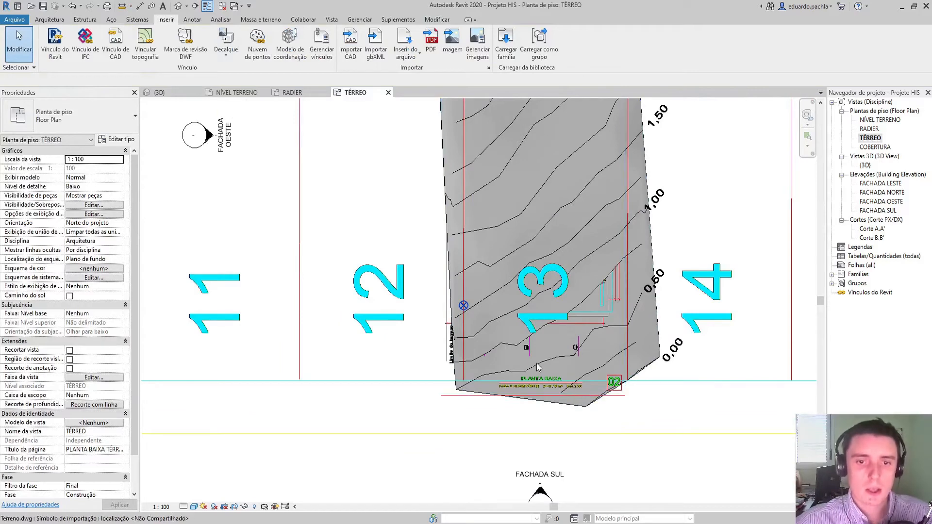
click(465, 394)
right_click(465, 393)
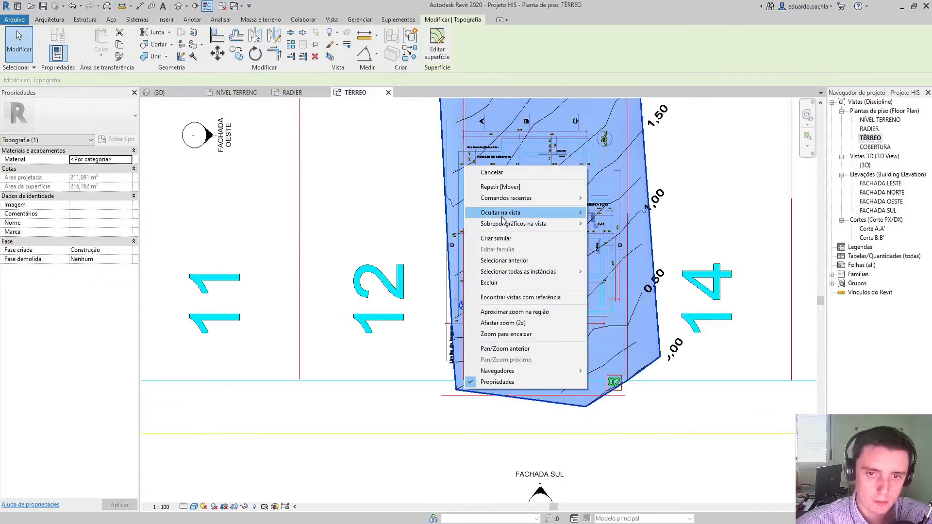
mouse_move(505, 212)
click(614, 212)
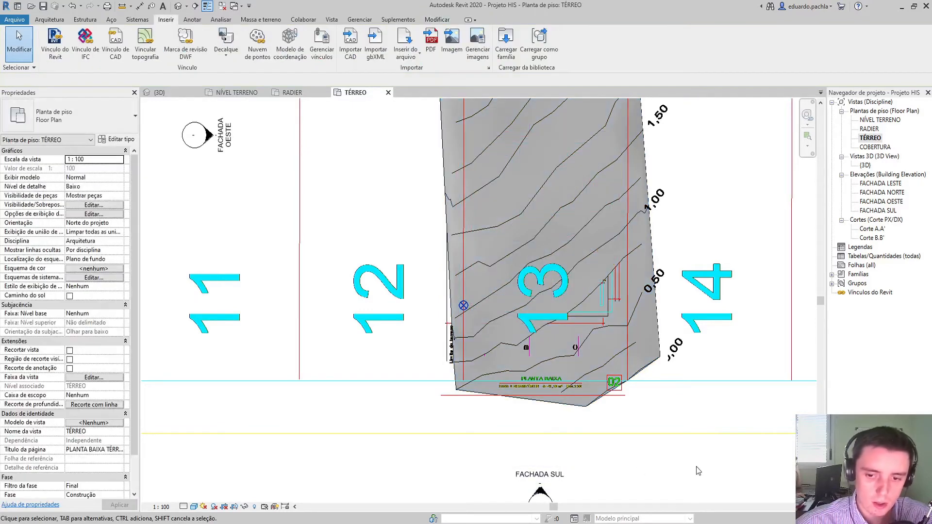
click(588, 409)
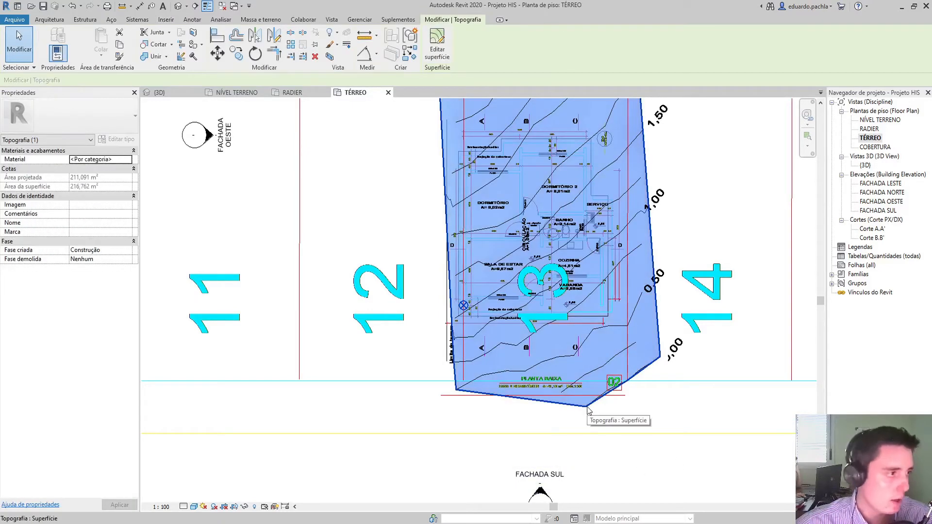
right_click(588, 409)
mouse_move(645, 228)
click(732, 228)
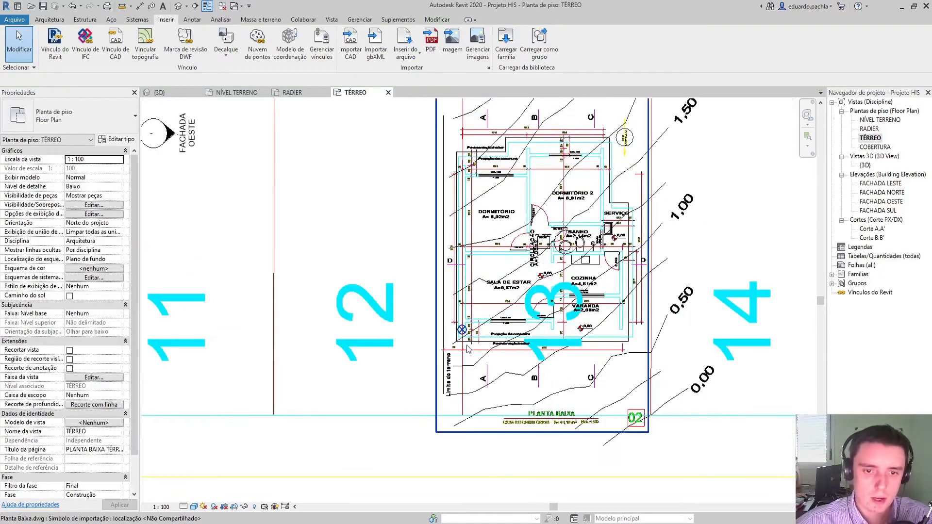
Examine how the imported house plan aligns with the lot 12/13 boundary and the project base point, including the walls around DORMITÓRIO.
scroll(466, 305, up, 4)
middle_drag(458, 295, 450, 424)
middle_drag(467, 198, 453, 385)
scroll(445, 187, up, 2)
scroll(432, 203, up, 5)
scroll(433, 195, down, 8)
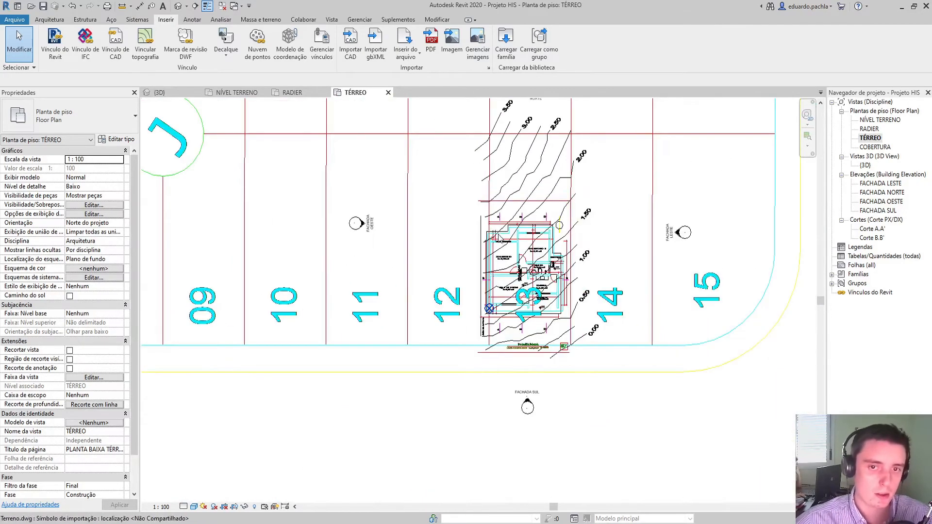
scroll(499, 238, down, 2)
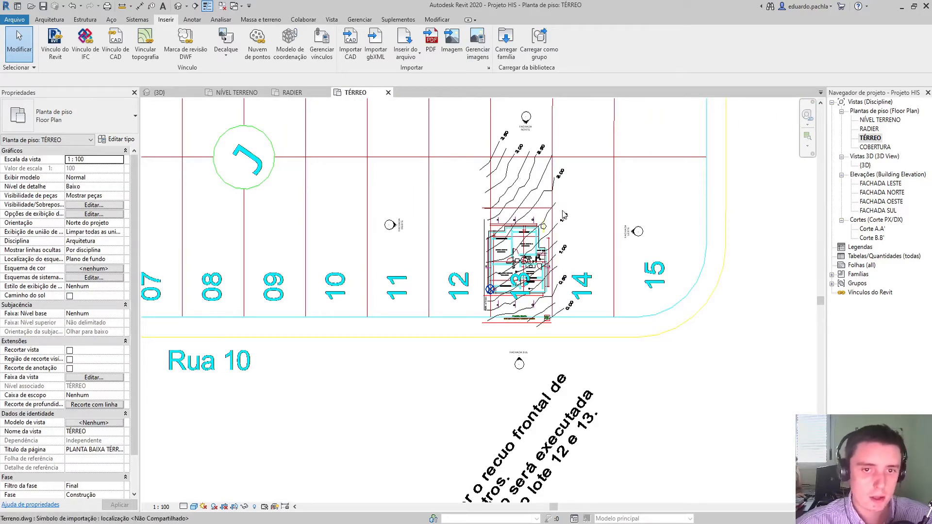
scroll(540, 203, up, 8)
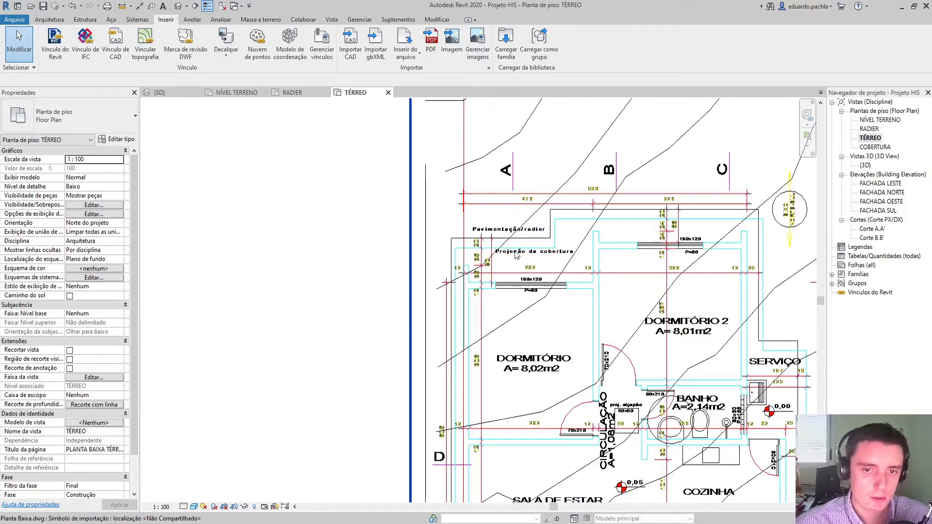
scroll(520, 276, up, 3)
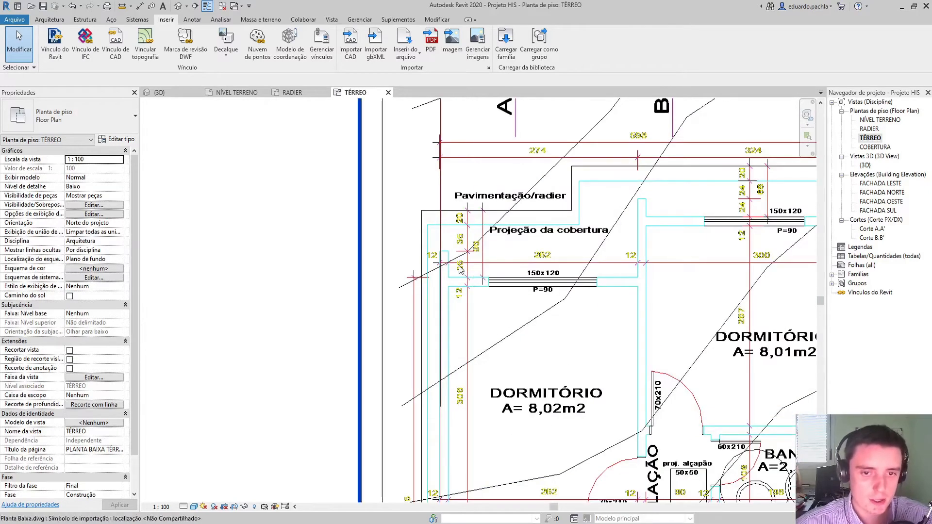
Examine how the outer wall line of Planta Baixa.dwg follows the lot 12/13 boundary, using that boundary as an Align reference.
scroll(438, 251, up, 2)
scroll(438, 251, down, 5)
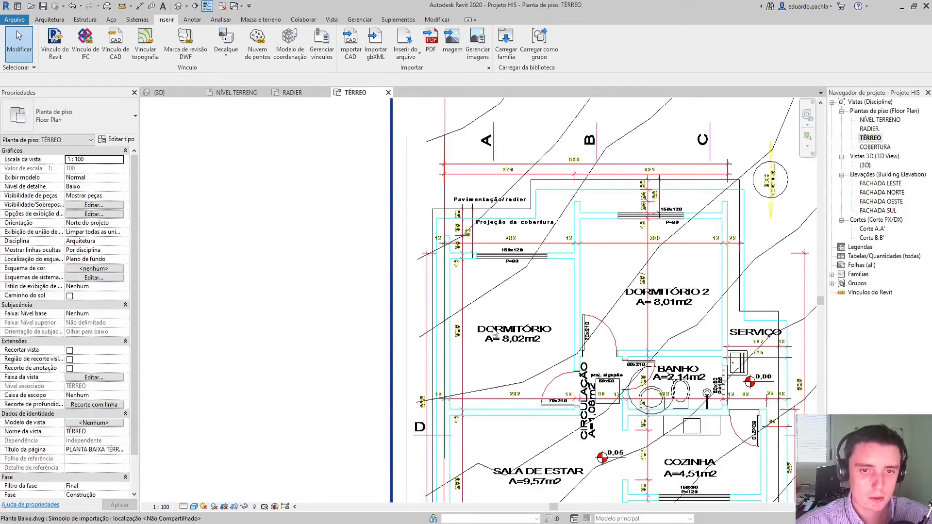
middle_drag(487, 336, 472, 233)
scroll(450, 386, up, 1)
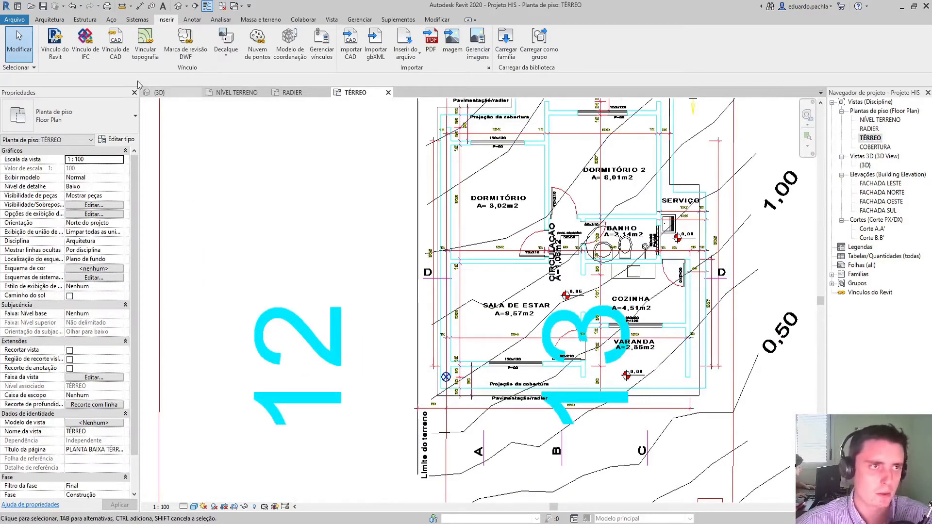
click(436, 19)
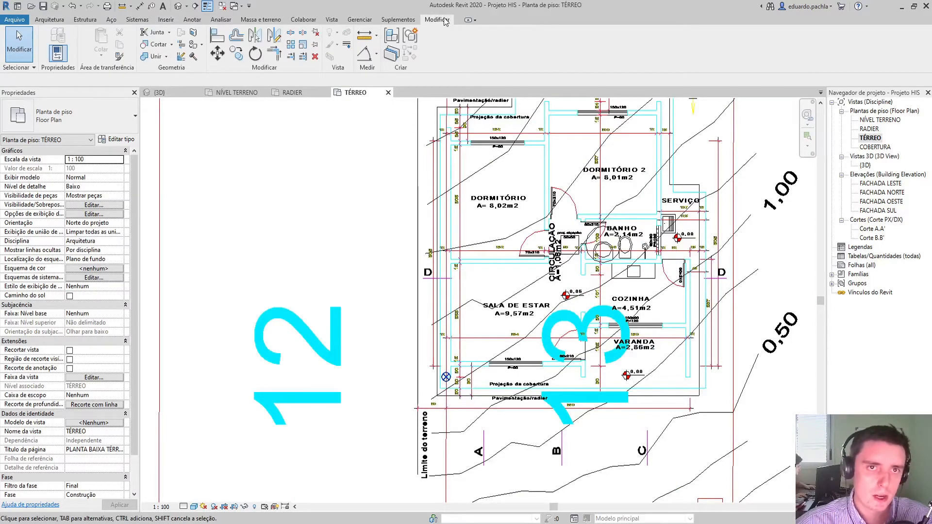
click(219, 39)
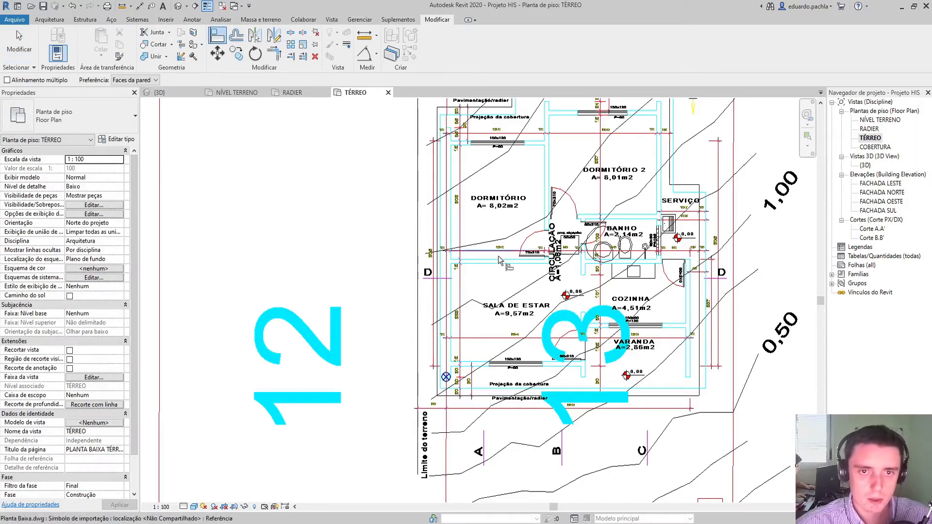
scroll(509, 287, down, 4)
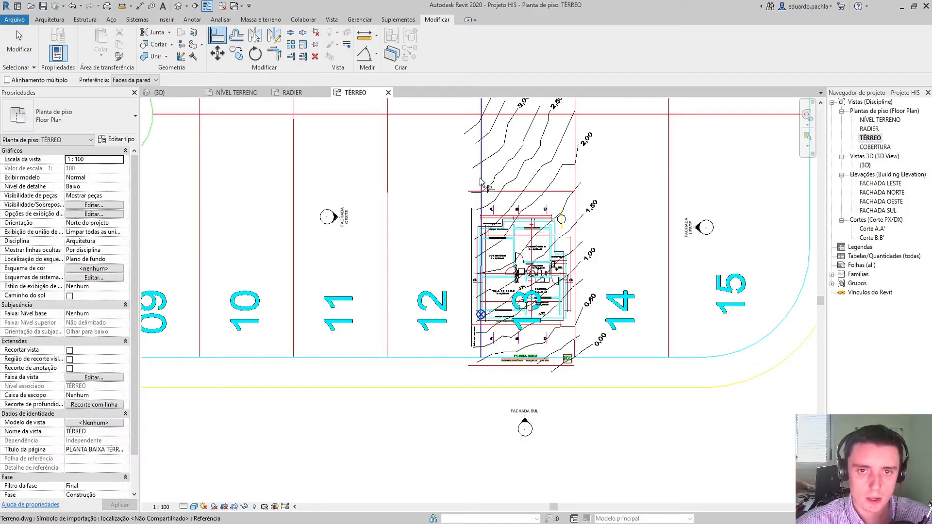
scroll(490, 264, up, 6)
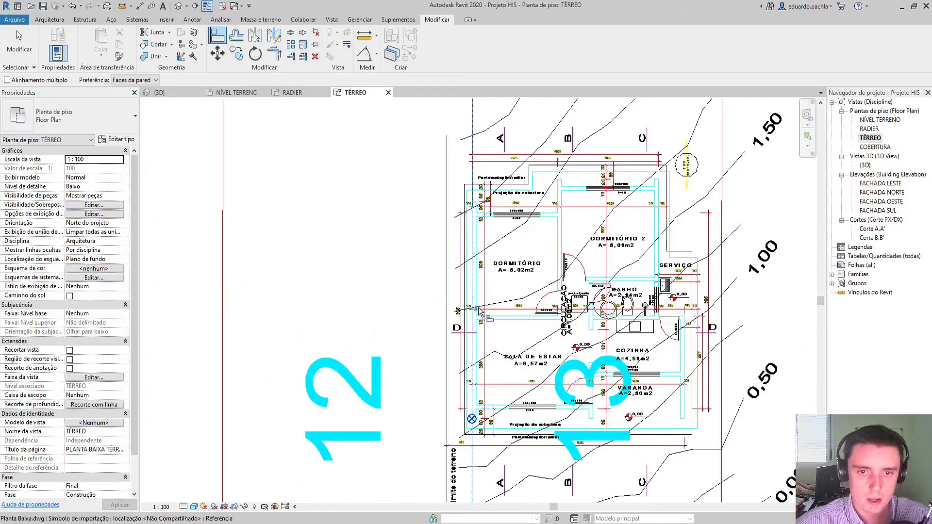
scroll(487, 316, up, 5)
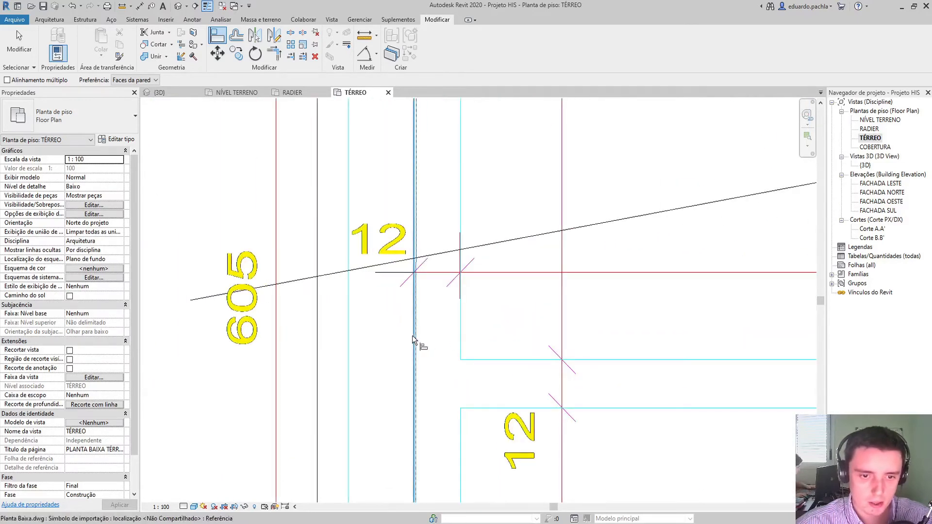
scroll(494, 277, down, 7)
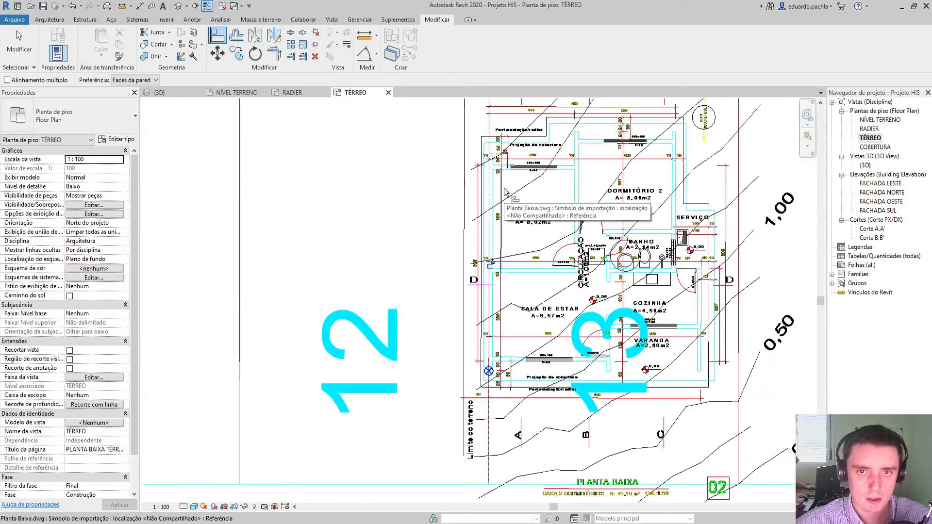
scroll(482, 247, up, 8)
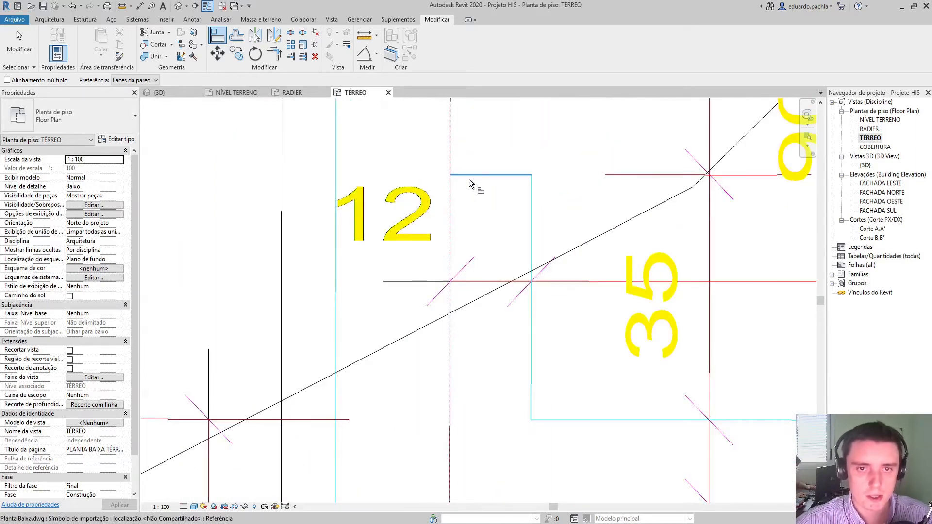
scroll(458, 177, up, 3)
scroll(457, 176, down, 10)
middle_drag(500, 372, 495, 147)
middle_drag(483, 439, 487, 154)
middle_drag(497, 370, 482, 165)
middle_drag(469, 402, 465, 282)
scroll(450, 318, up, 3)
key(Escape)
Examine the house's outer wall corner at the project base point and the nearby Projeção da cobertura and Pavimentação/radier outlines.
scroll(452, 326, down, 6)
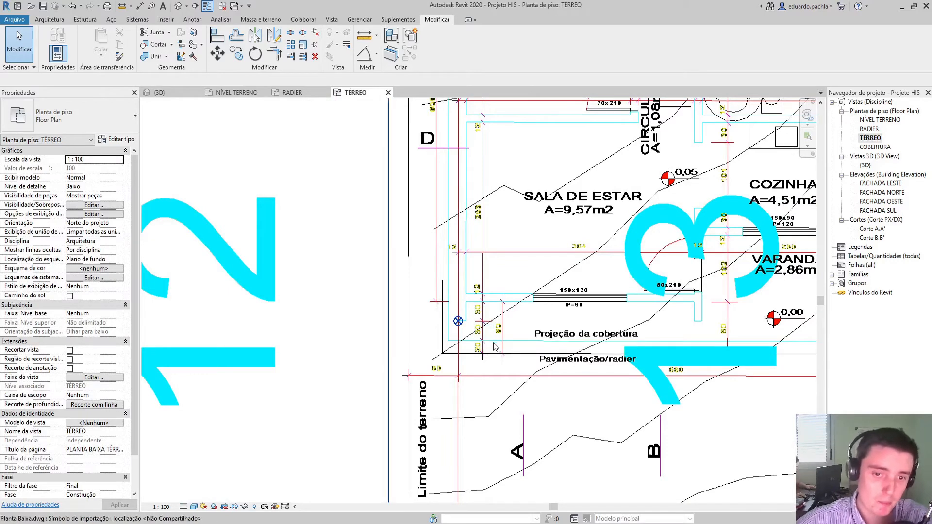
scroll(500, 348, down, 5)
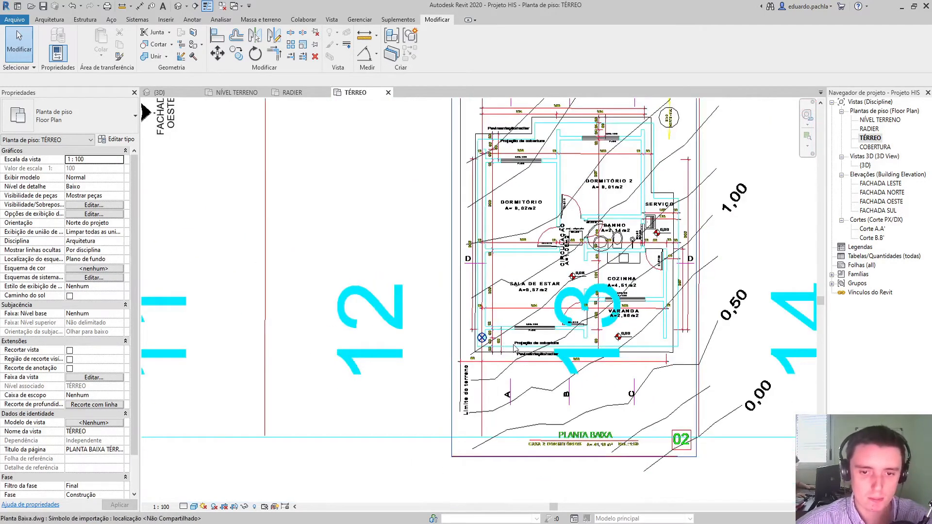
scroll(507, 352, down, 1)
scroll(519, 347, up, 2)
scroll(457, 354, up, 5)
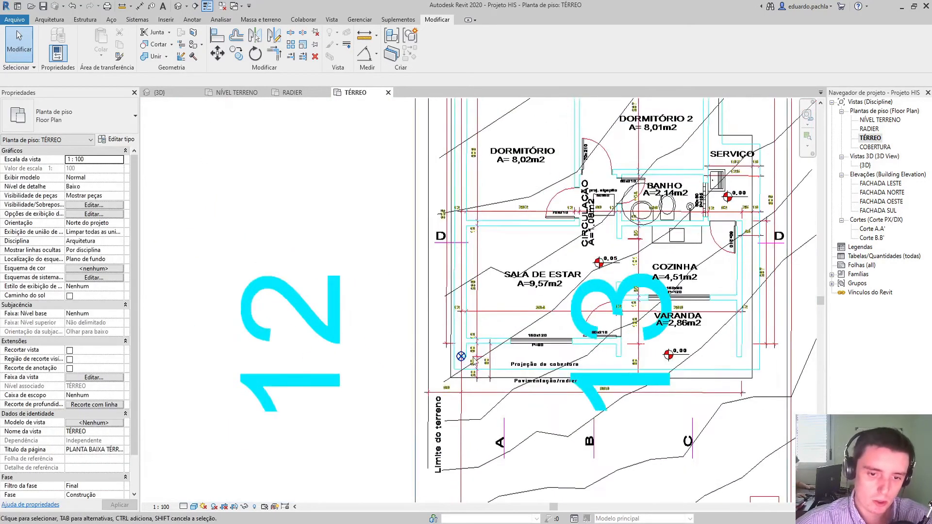
scroll(455, 356, up, 3)
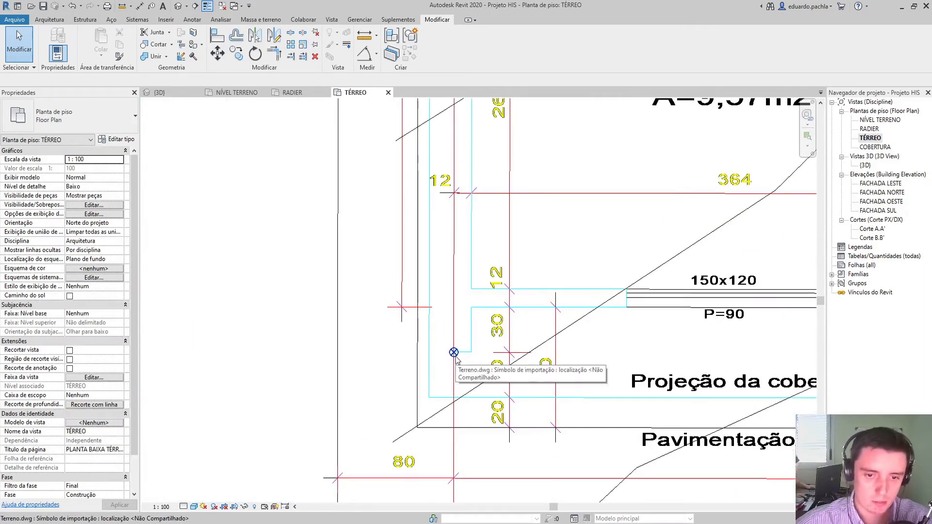
click(453, 354)
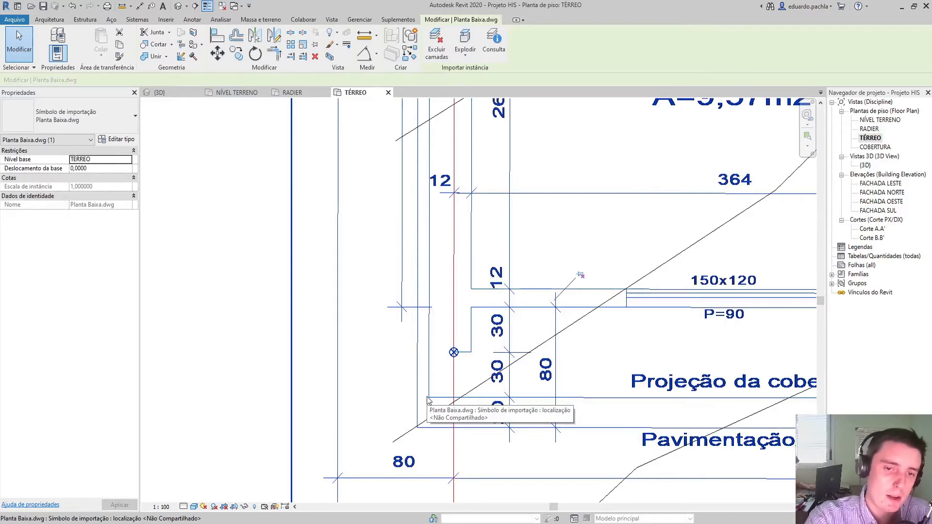
scroll(436, 347, down, 2)
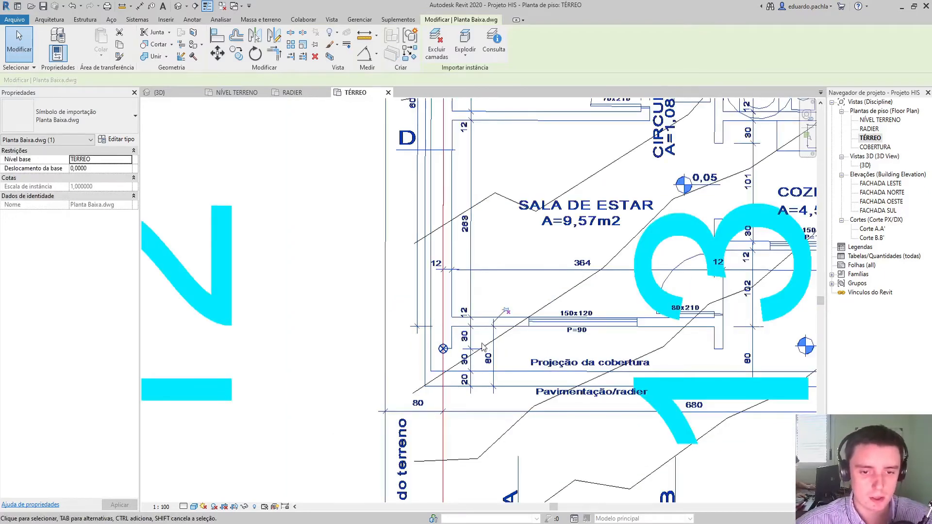
scroll(483, 347, down, 2)
click(329, 152)
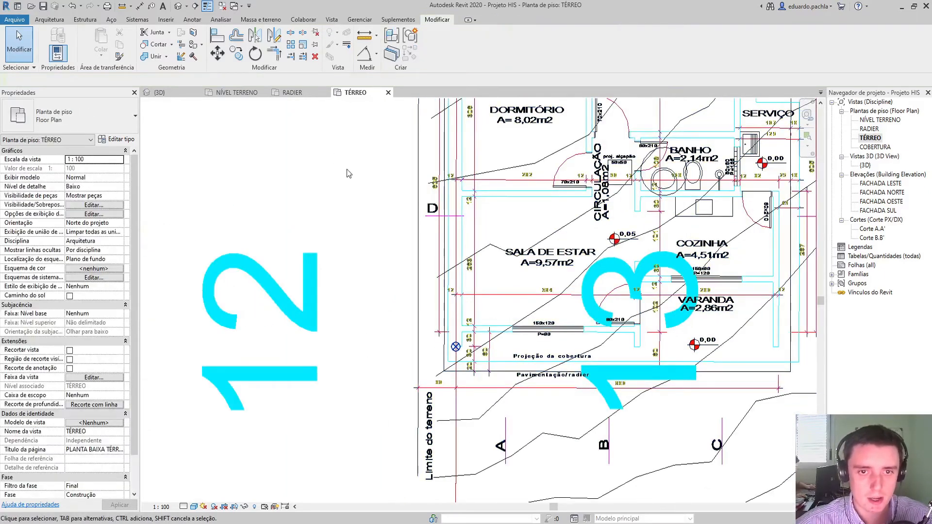
scroll(405, 235, down, 3)
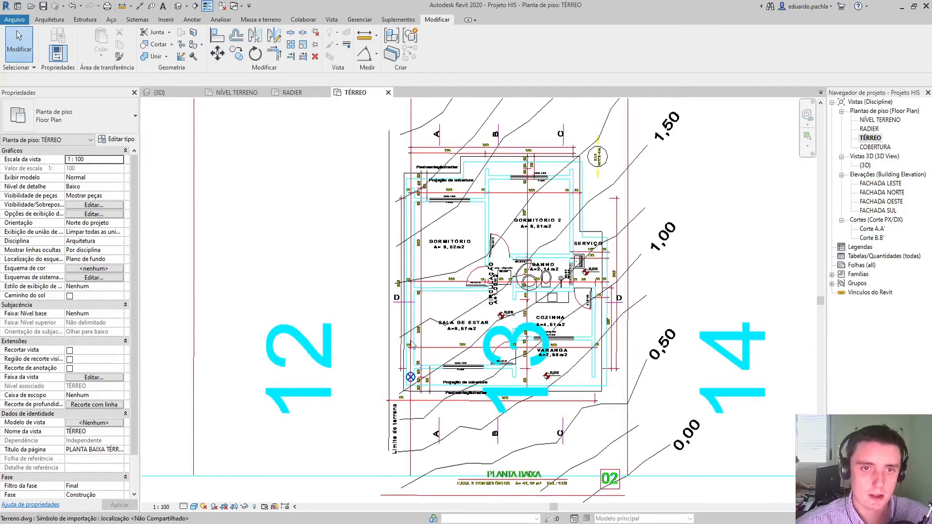
scroll(430, 168, up, 3)
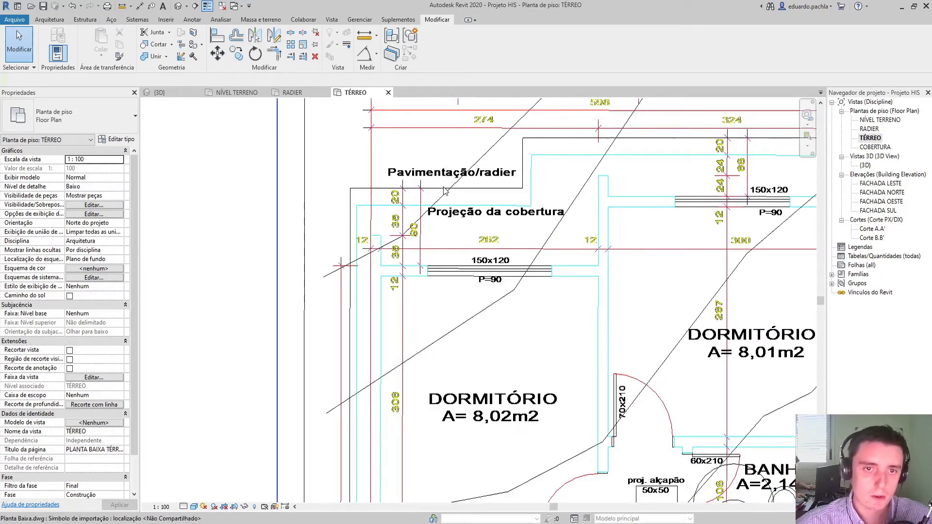
scroll(444, 194, down, 1)
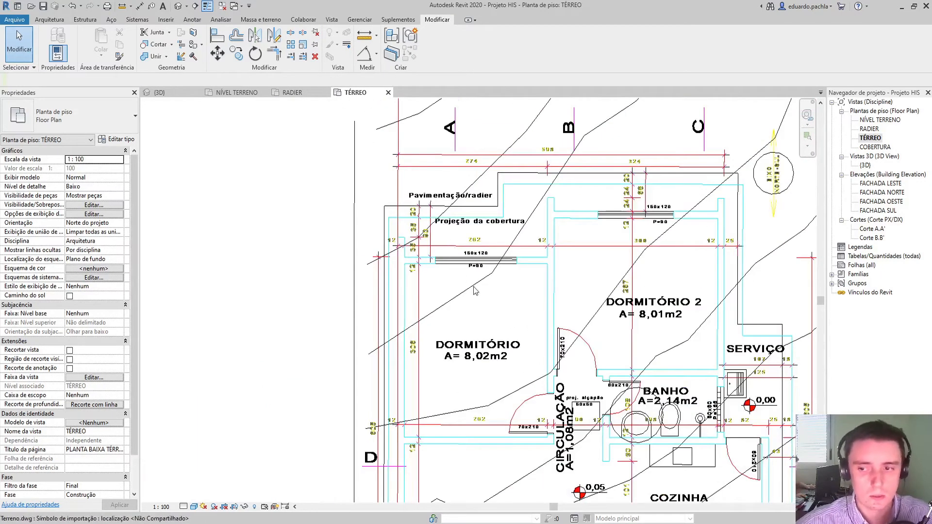
scroll(456, 232, down, 1)
scroll(456, 232, down, 1)
middle_drag(452, 361, 453, 313)
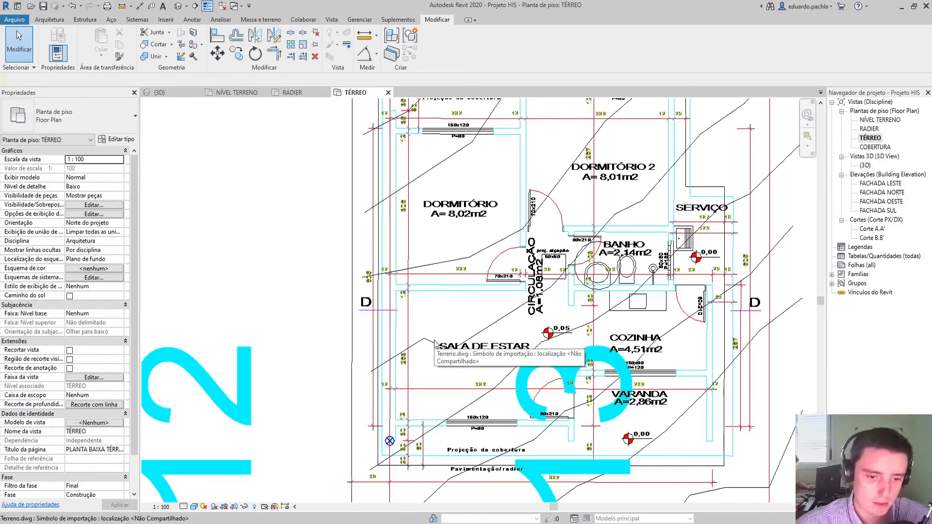
Move Planta Baixa.dwg horizontally by the lower-left corner of its Pavimentação/radier outline toward the lot 12/13 boundary line.
scroll(486, 478, up, 2)
scroll(534, 473, up, 2)
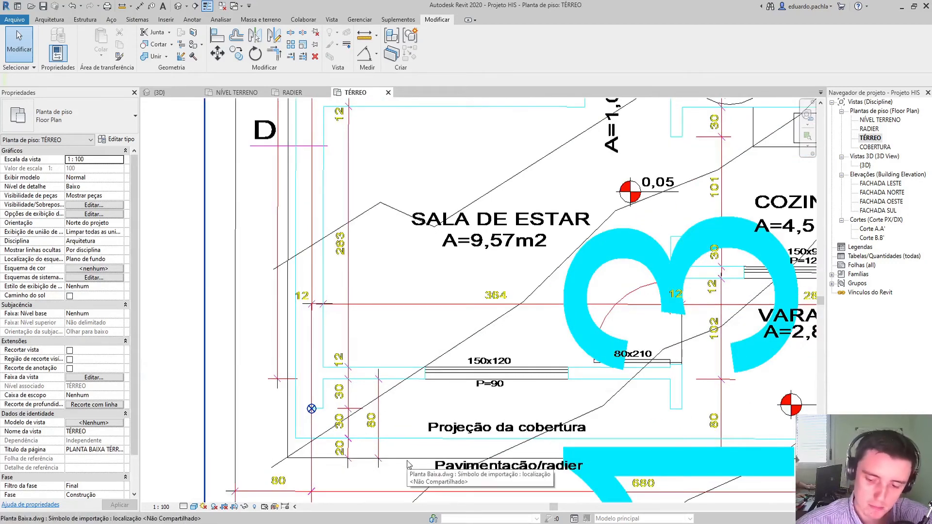
scroll(267, 478, up, 1)
click(342, 459)
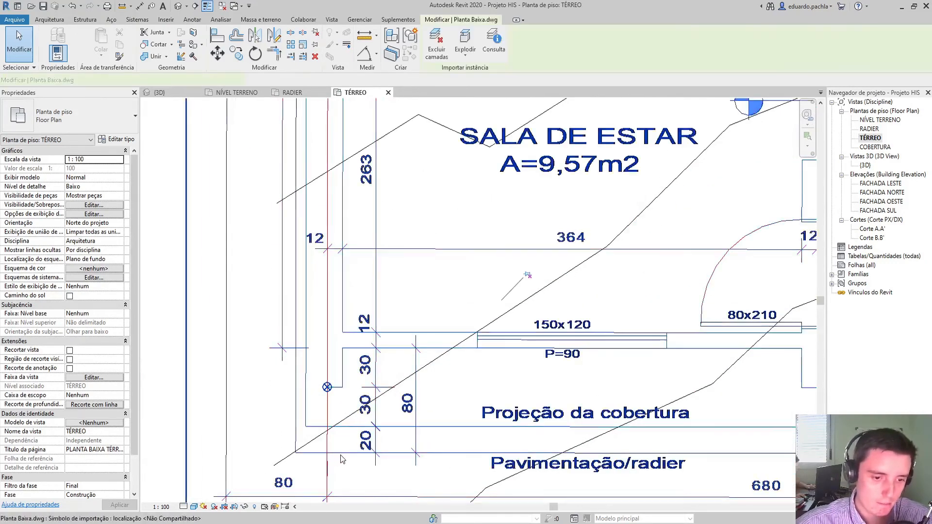
click(219, 59)
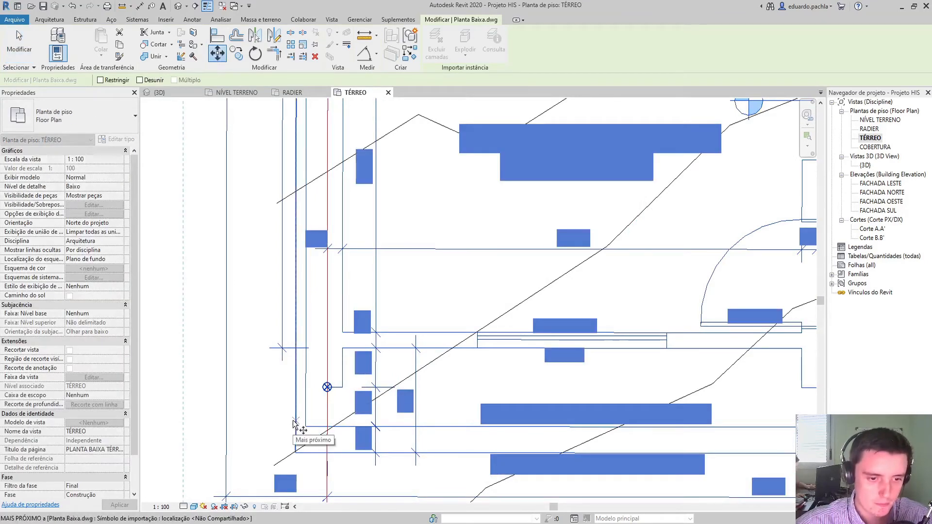
click(295, 454)
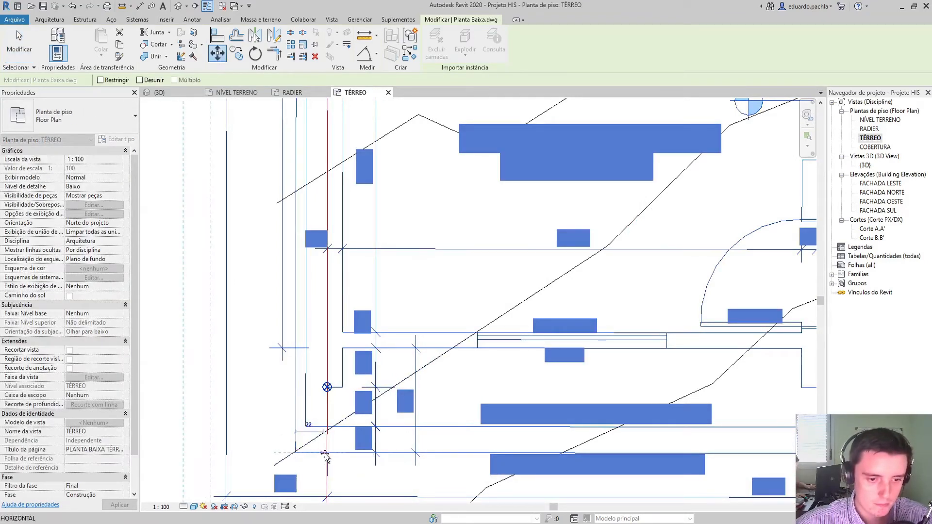
click(326, 453)
Fine-tune the position of Planta Baixa.dwg with a second horizontal Move, placing the radier corner exactly on the lot 12/13 boundary line.
scroll(335, 439, up, 6)
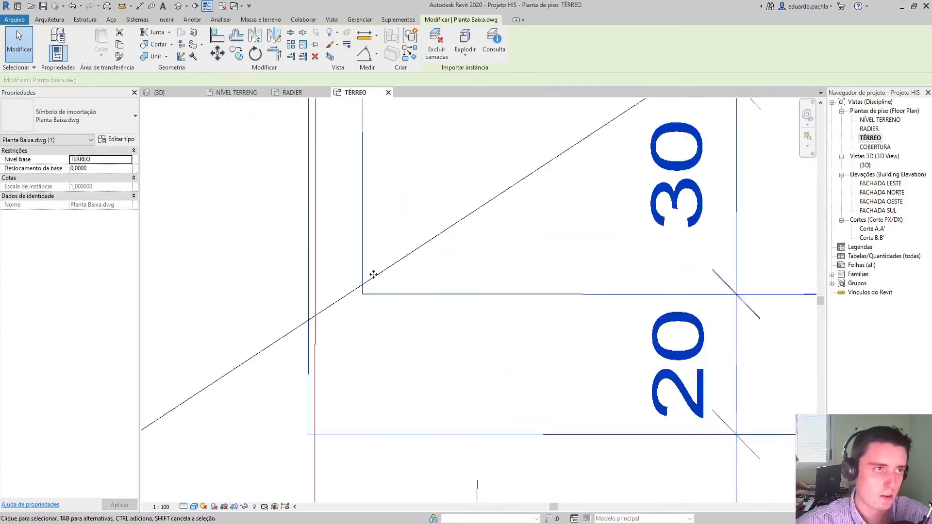
click(458, 377)
scroll(458, 371, down, 1)
click(446, 313)
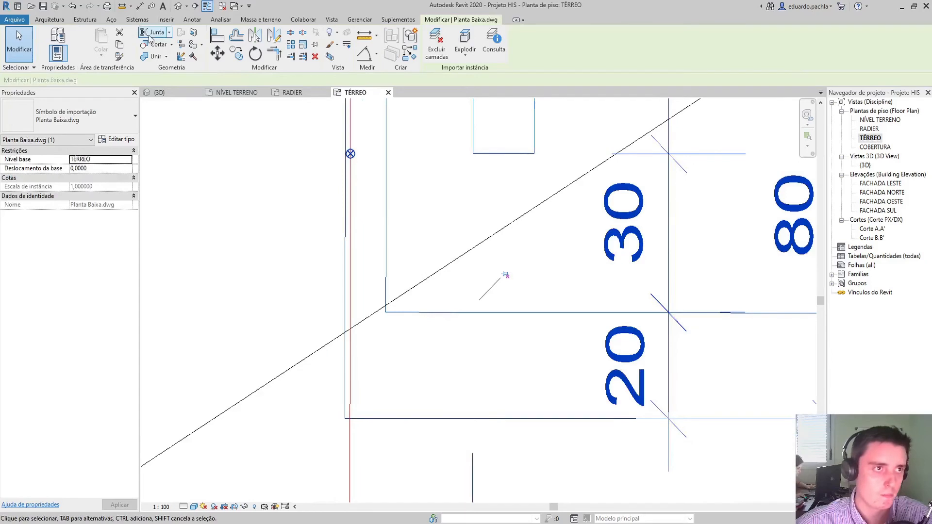
click(218, 53)
scroll(386, 436, up, 2)
click(314, 404)
click(323, 404)
click(437, 343)
Examine how the radier outline follows the lot 12/13 boundary from the rear corner near DORMITÓRIO to the front corner.
scroll(437, 342, down, 5)
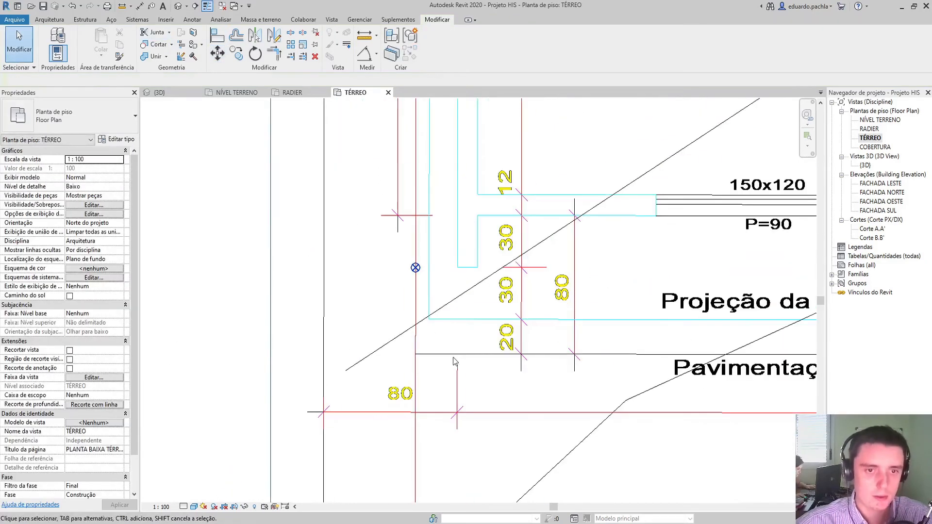
middle_drag(437, 289, 426, 502)
middle_drag(423, 272, 420, 485)
middle_drag(420, 224, 413, 519)
middle_drag(415, 177, 412, 474)
middle_drag(422, 219, 420, 446)
scroll(398, 265, up, 5)
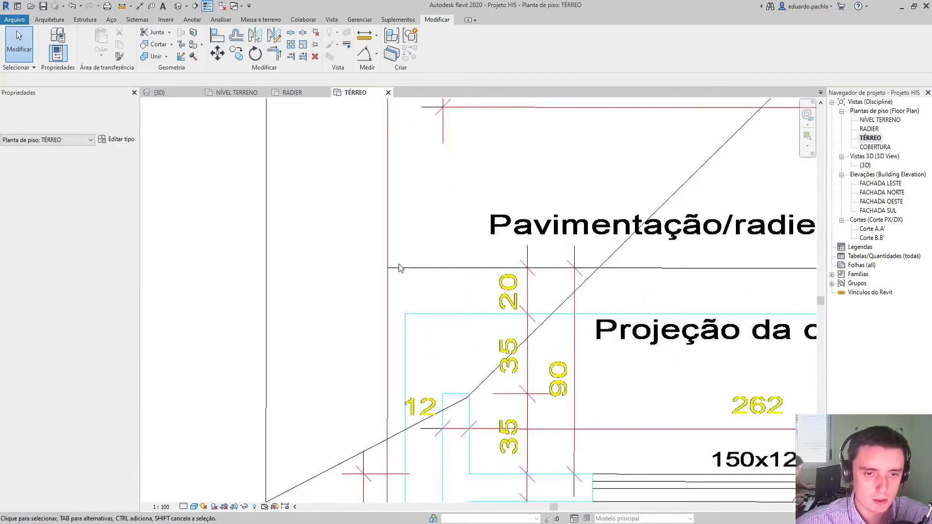
scroll(495, 218, down, 8)
middle_drag(592, 358, 413, 15)
middle_drag(482, 279, 449, 76)
scroll(245, 269, up, 3)
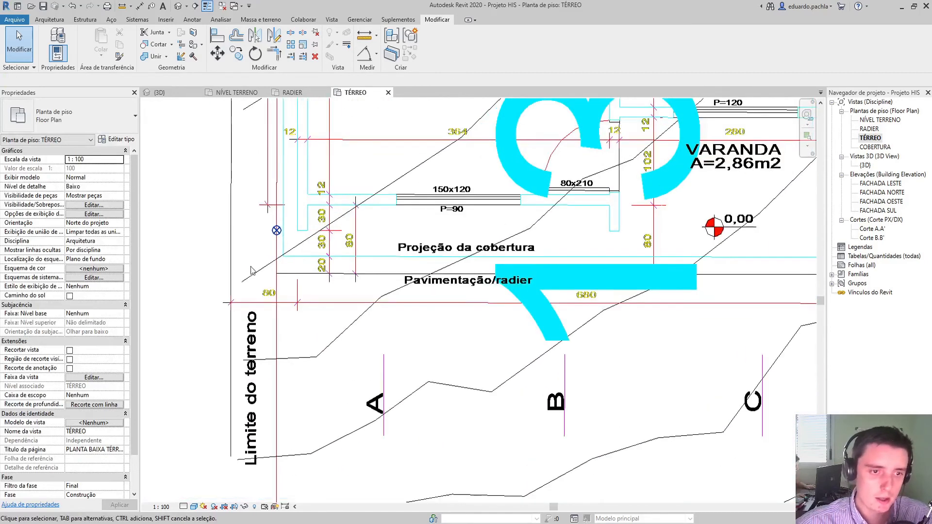
scroll(302, 169, down, 3)
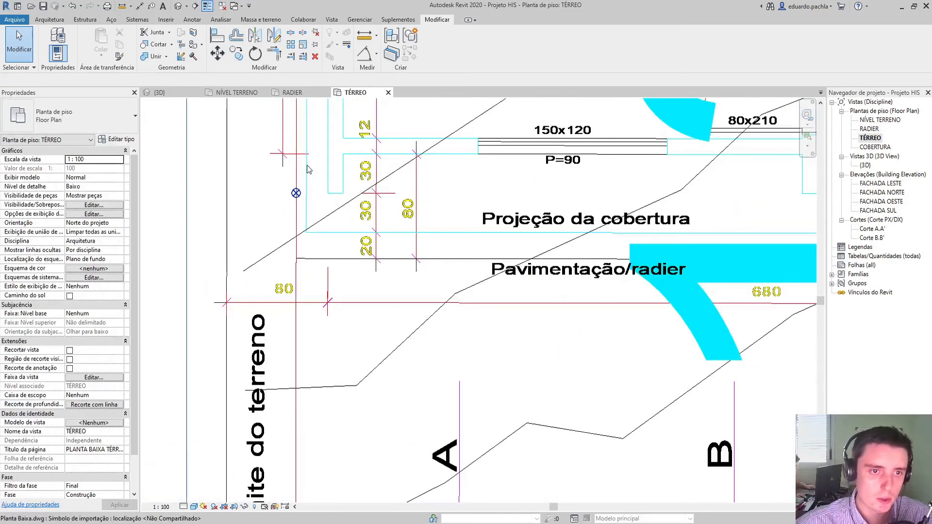
Measure the front setback perpendicularly from lot 13's front boundary line to the house's front wall end beside the project base point.
click(377, 54)
click(364, 35)
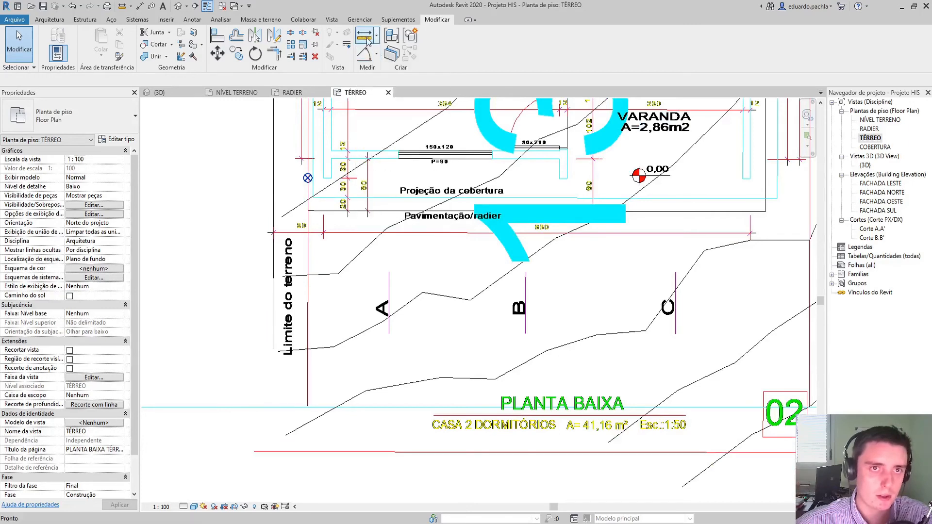
click(321, 407)
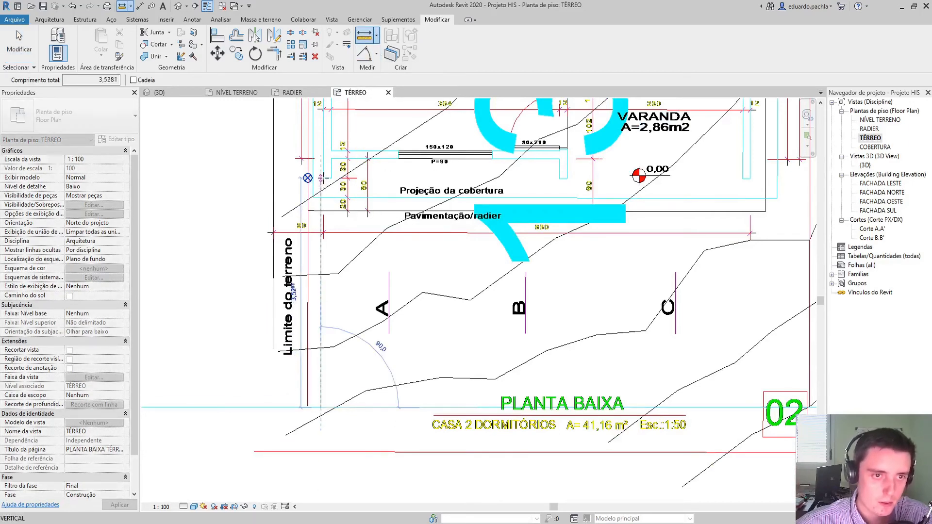
key(Escape)
key(Escape)
click(364, 36)
click(321, 407)
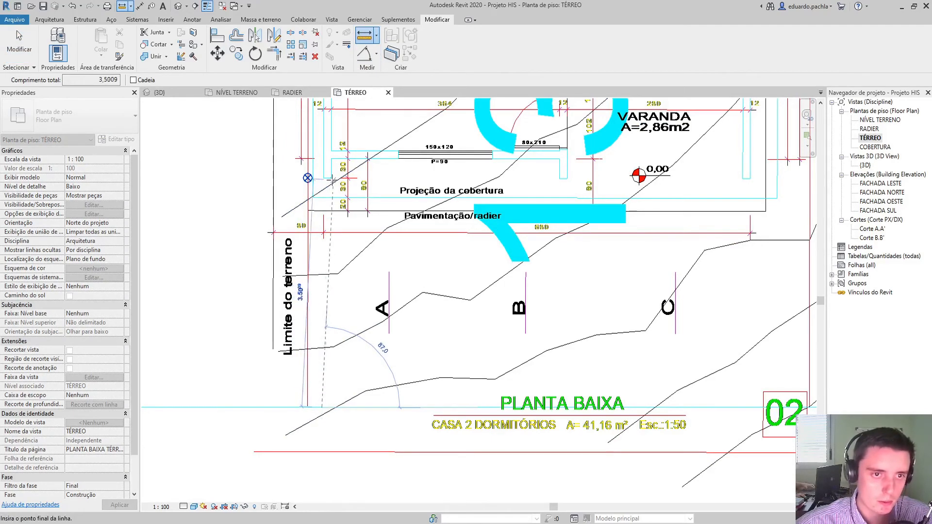
key(Escape)
key(Escape)
click(364, 36)
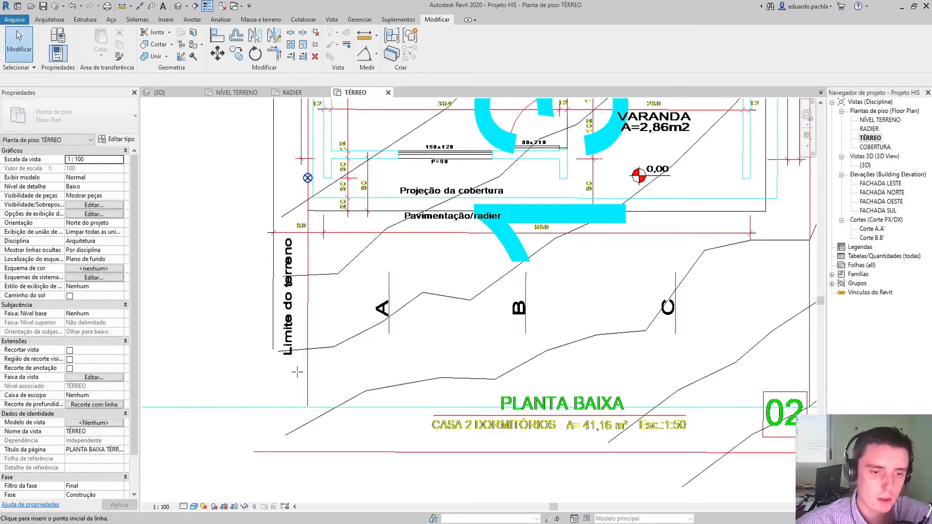
click(328, 407)
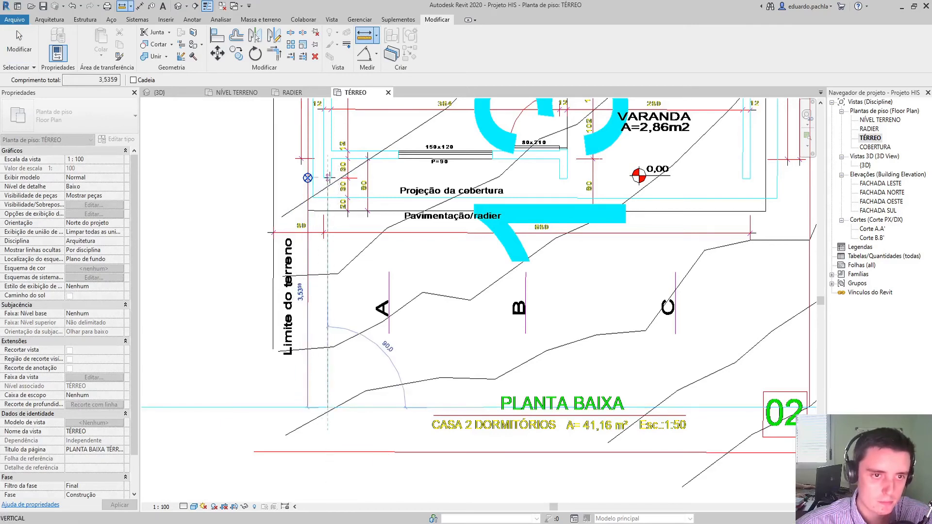
key(Escape)
key(Escape)
Examine the lot 12/13 line's end at the front boundary and the floor plan's overall placement among lot 13's boundaries and contour lines.
scroll(308, 361, up, 5)
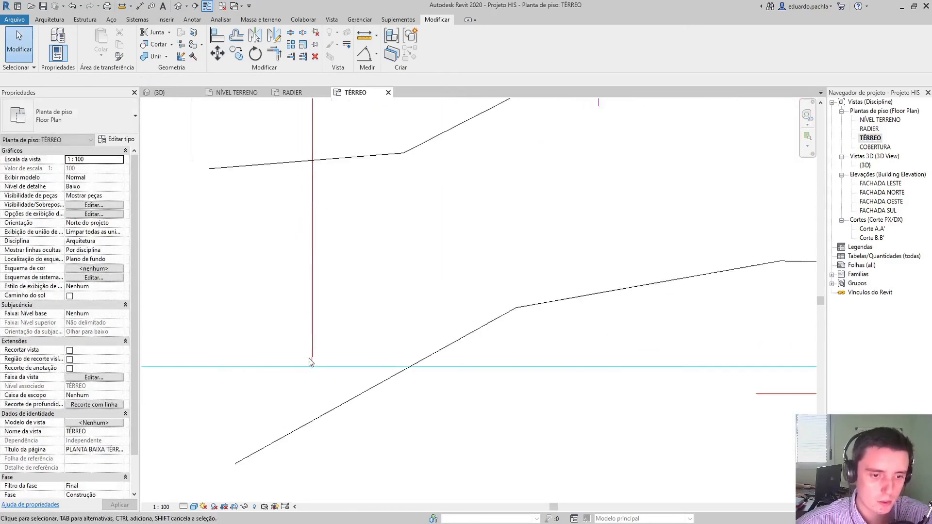
scroll(381, 382, down, 5)
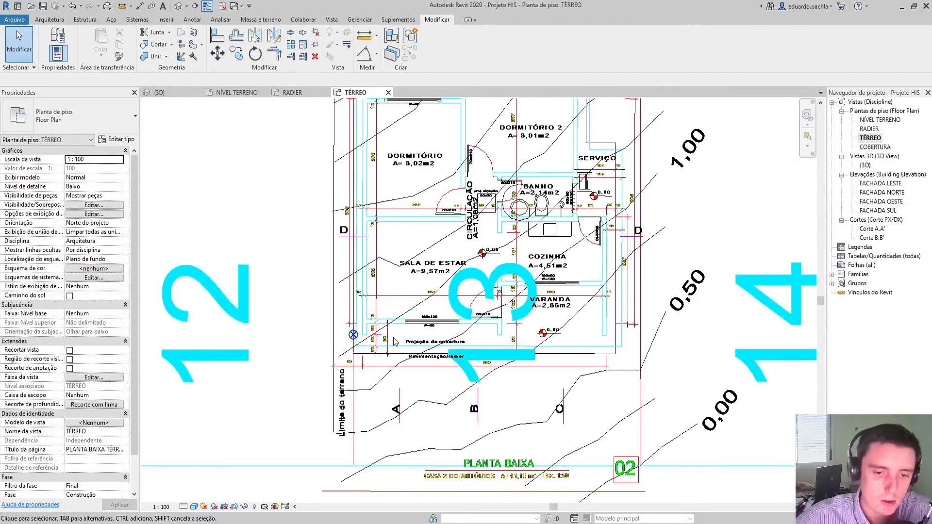
scroll(479, 304, down, 1)
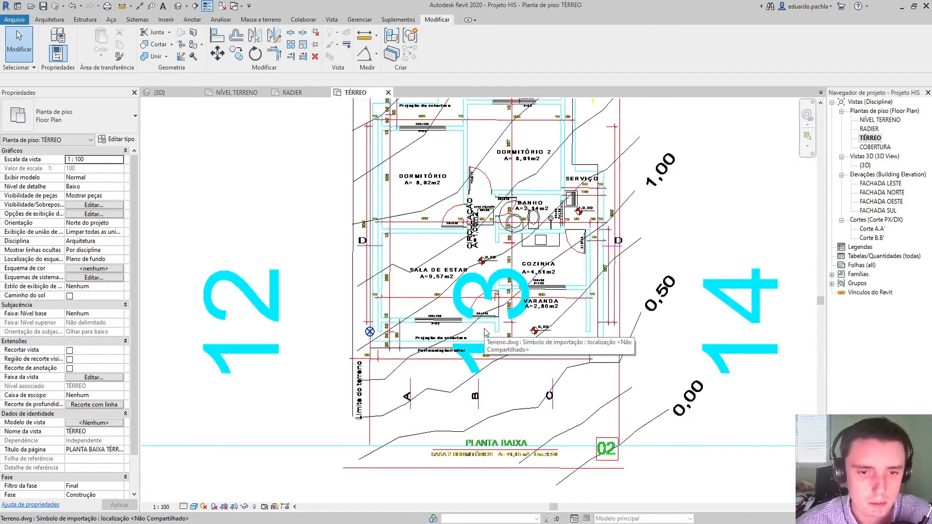
scroll(484, 332, down, 1)
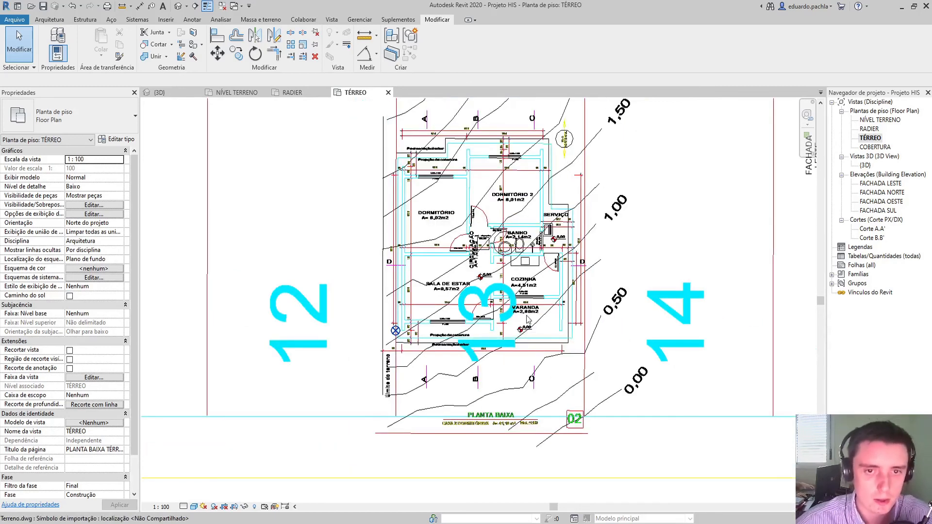
scroll(528, 319, down, 1)
scroll(529, 331, down, 1)
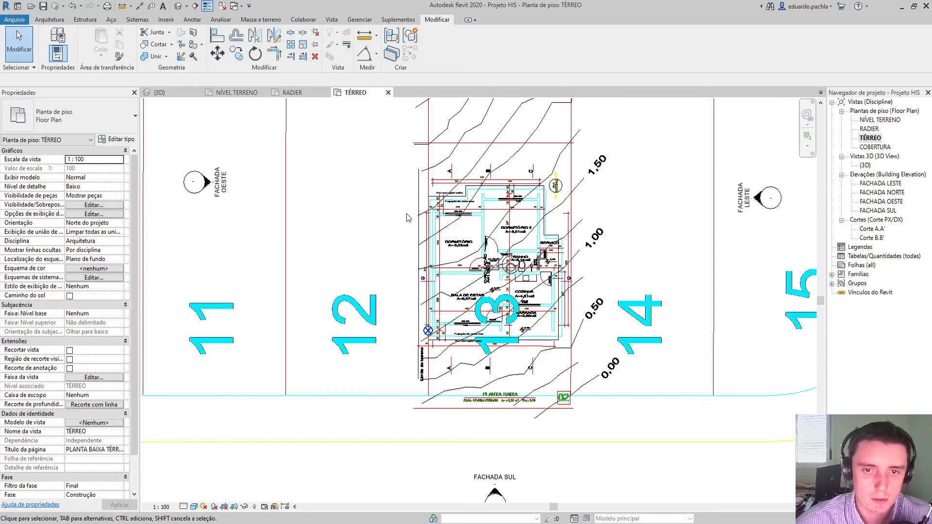
scroll(510, 318, down, 1)
middle_drag(450, 102, 437, 158)
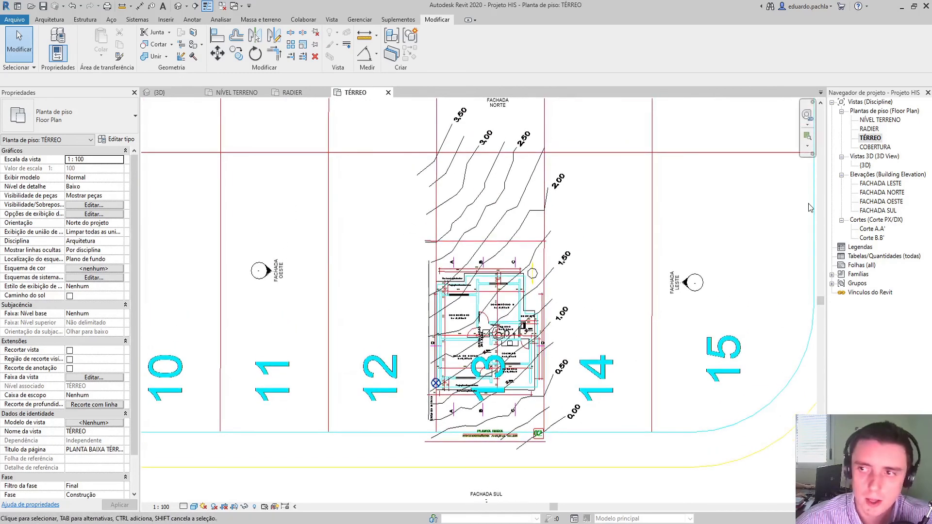